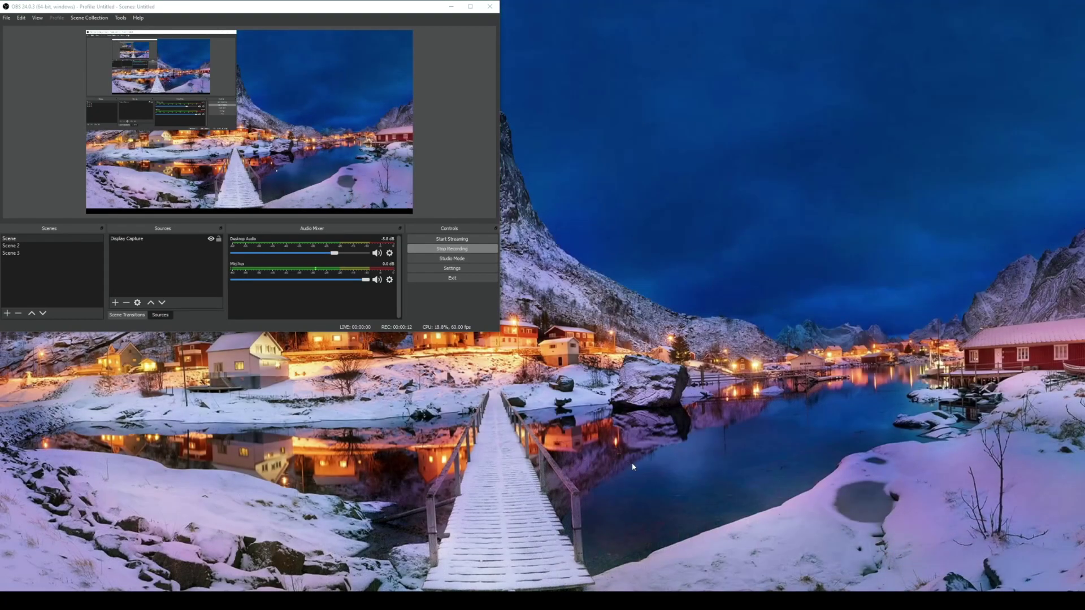
Step: Open Control Panel's Hardware and Sound > Power Options and pick the High performance plan
{"action": "key", "text": "super"}
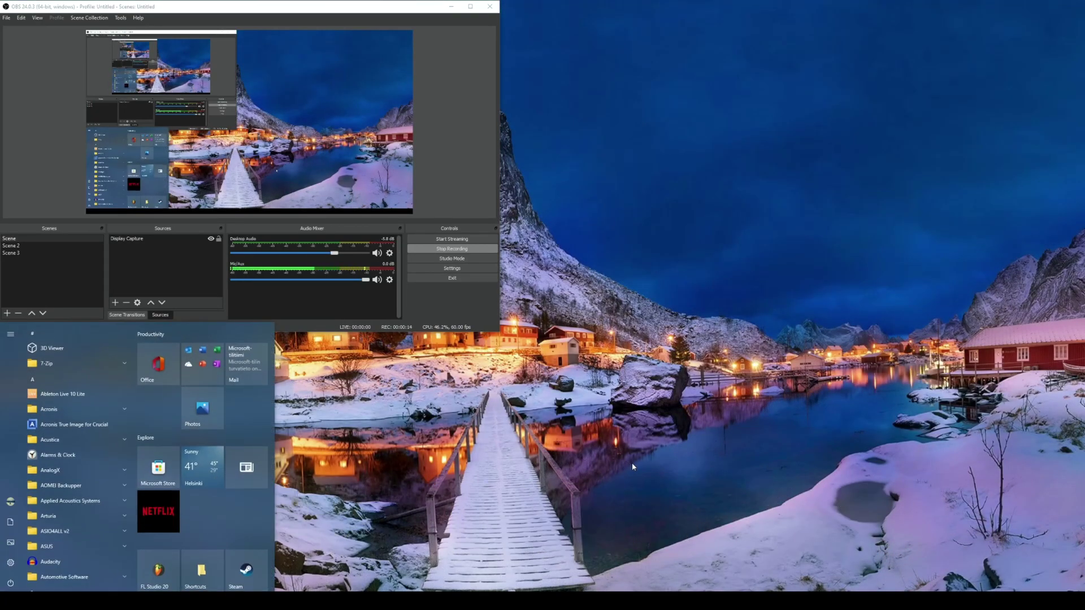
{"action": "type", "text": "control panel"}
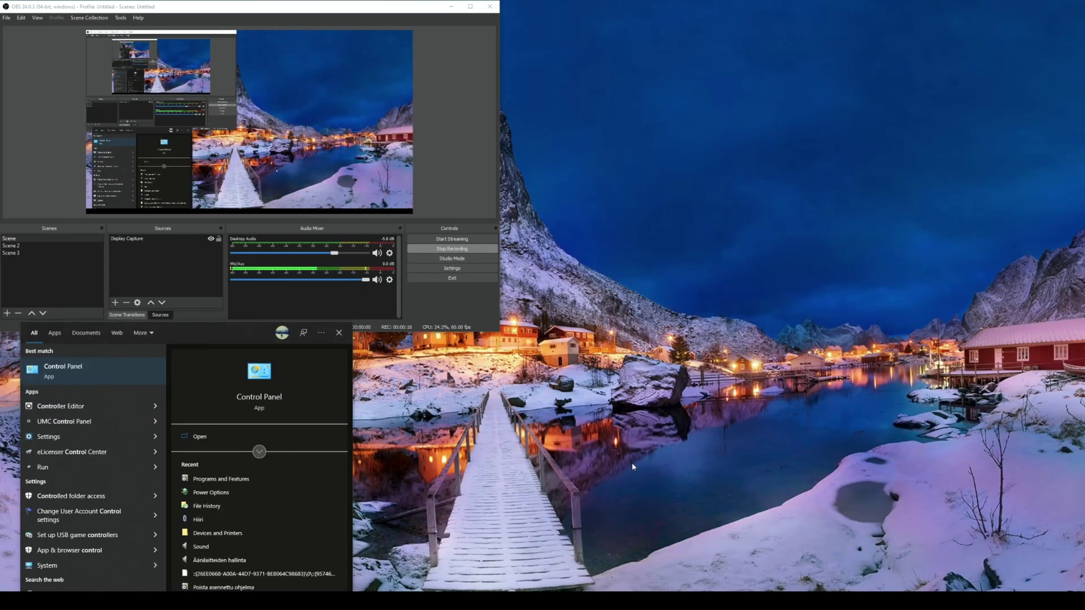
{"action": "key", "text": "Return"}
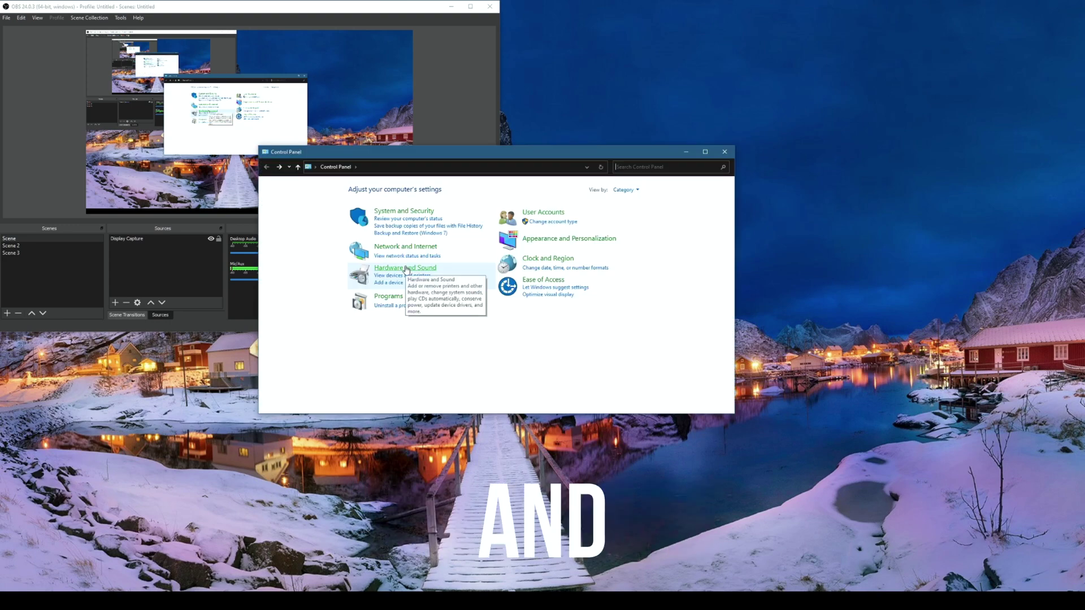
{"action": "left_click", "coordinate": [406, 269]}
{"action": "left_click", "coordinate": [364, 251]}
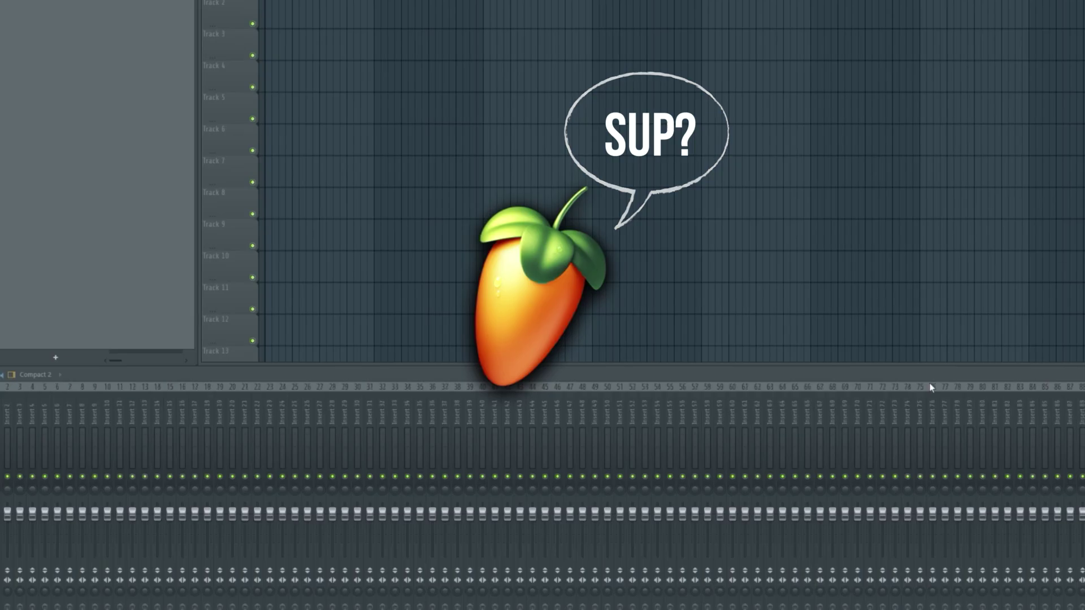
Step: Show the Audio page of FL Studio's Settings (F10)
{"action": "key", "text": "F10"}
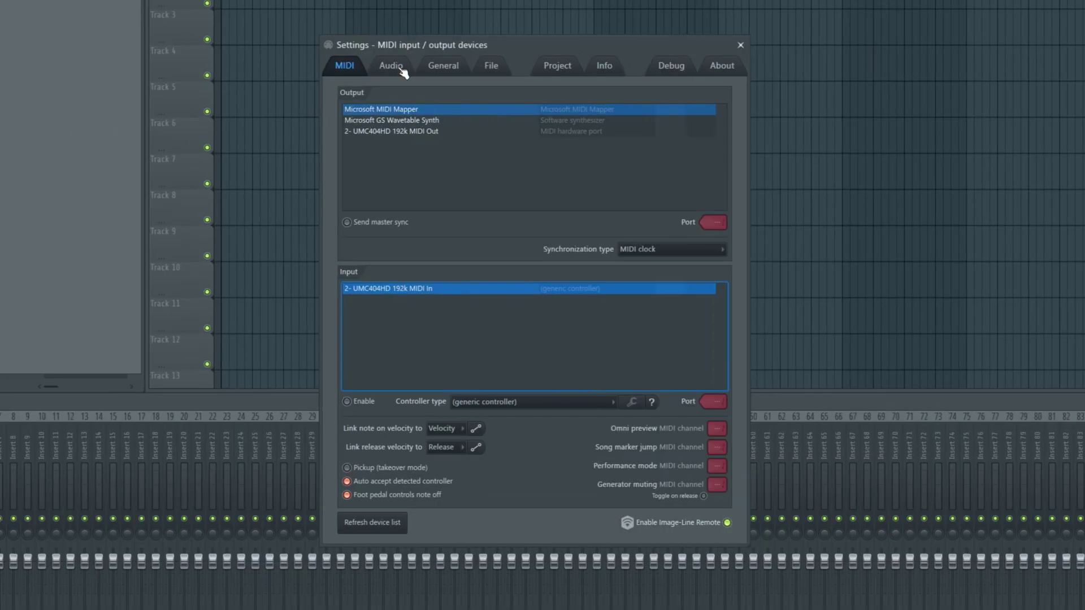
{"action": "left_click", "coordinate": [331, 73]}
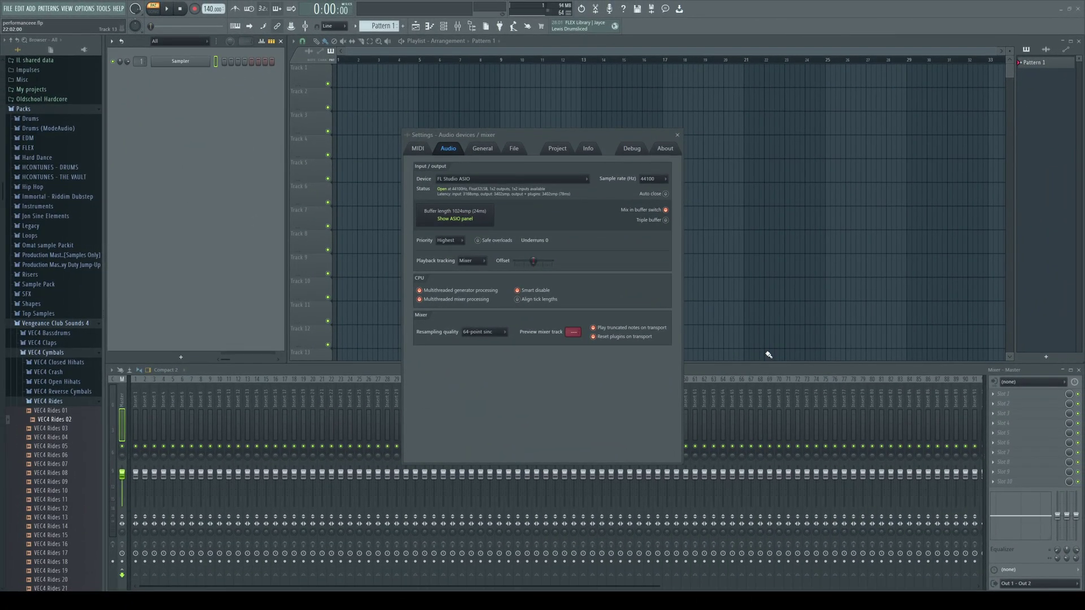
Step: Keep FL Studio ASIO selected in the audio Device list
{"action": "left_click", "coordinate": [562, 178]}
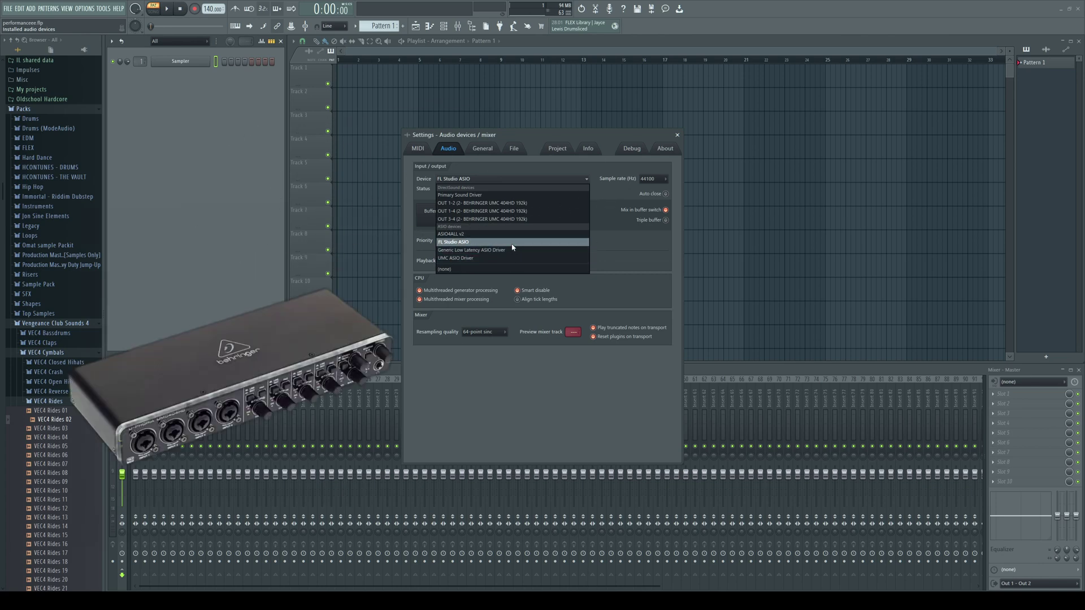
{"action": "left_click", "coordinate": [515, 258]}
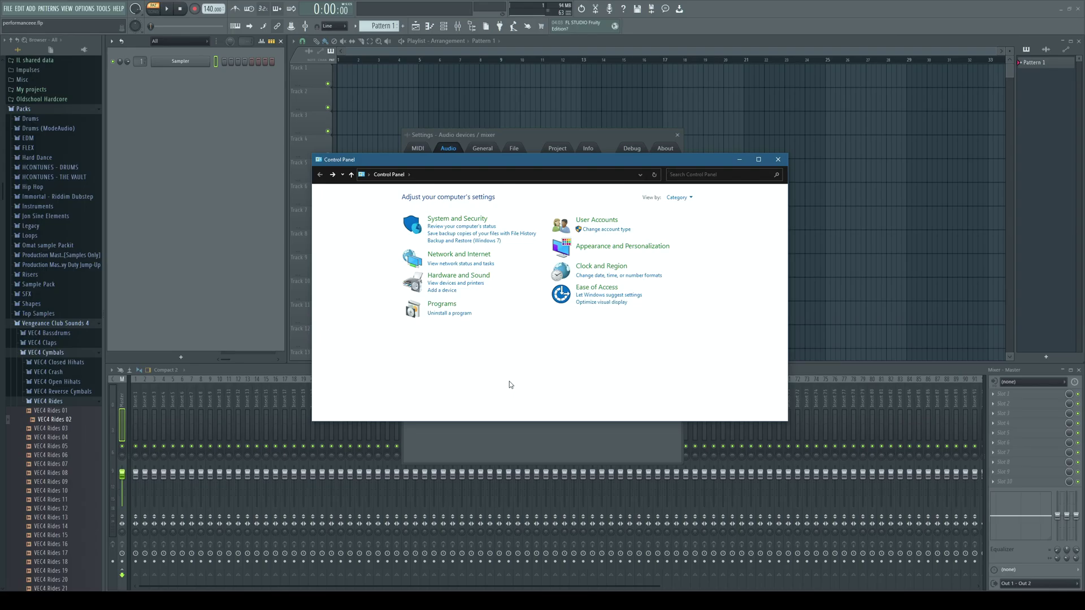
Step: Set the OUT 1-2 playback device's default format to 2 channel, 24 bit, 44100 Hz
{"action": "left_click", "coordinate": [459, 275]}
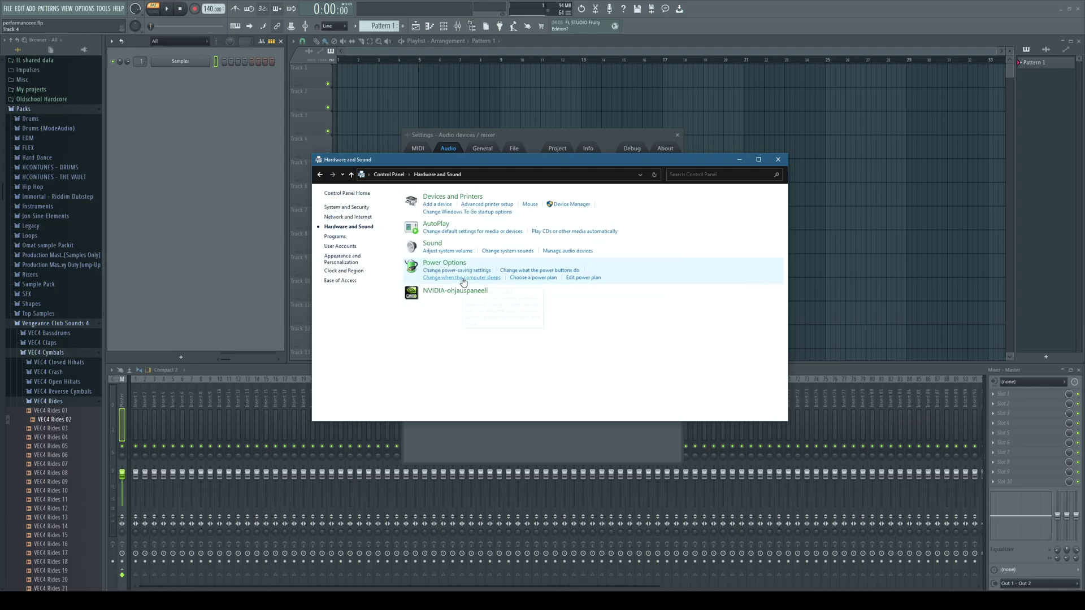
{"action": "left_click", "coordinate": [432, 244]}
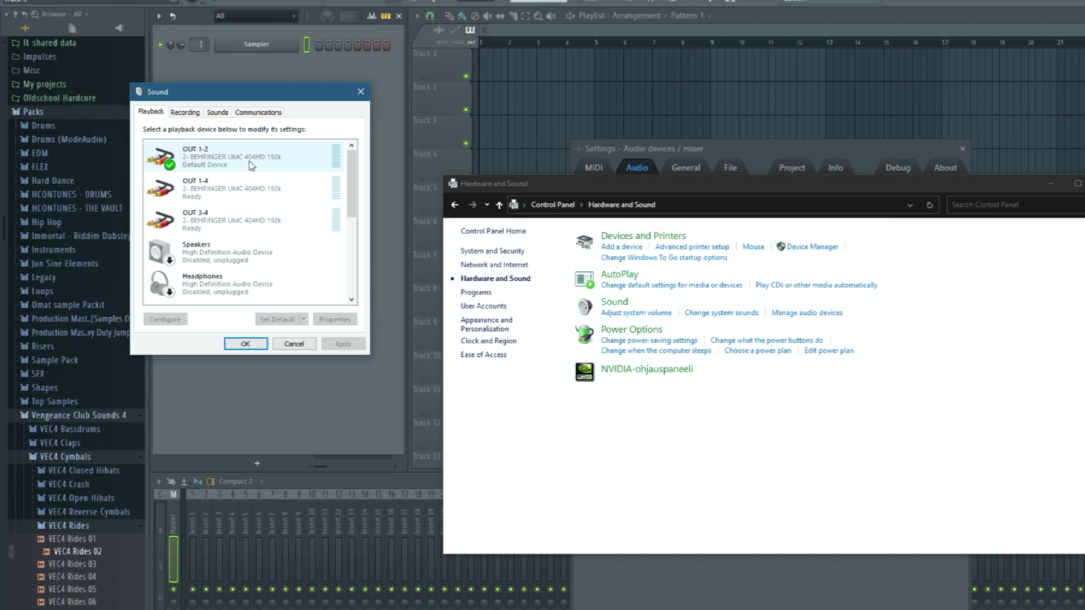
{"action": "left_click", "coordinate": [131, 148]}
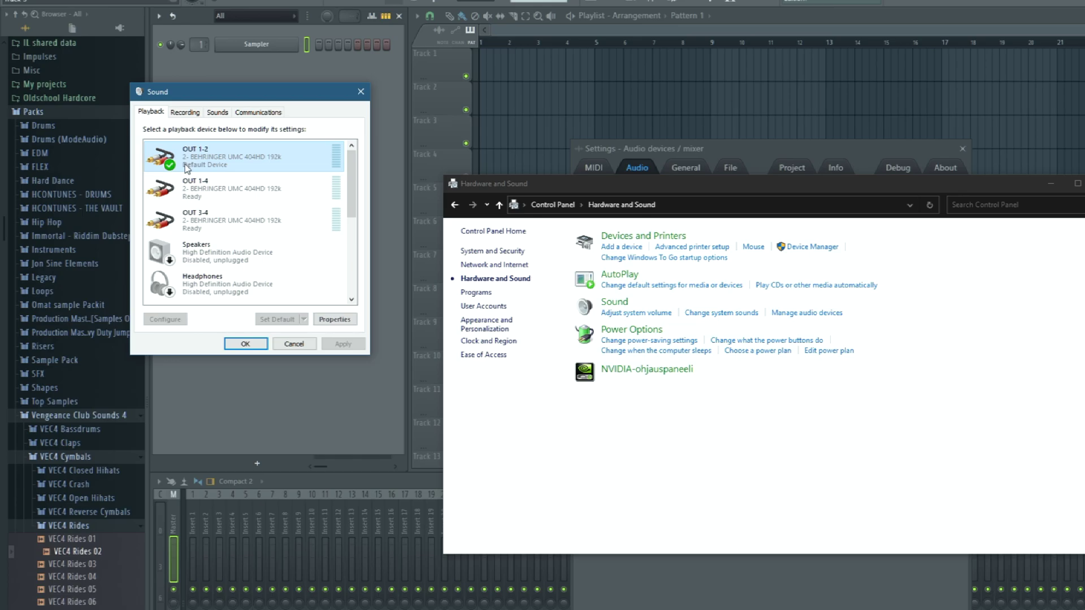
{"action": "right_click", "coordinate": [263, 161]}
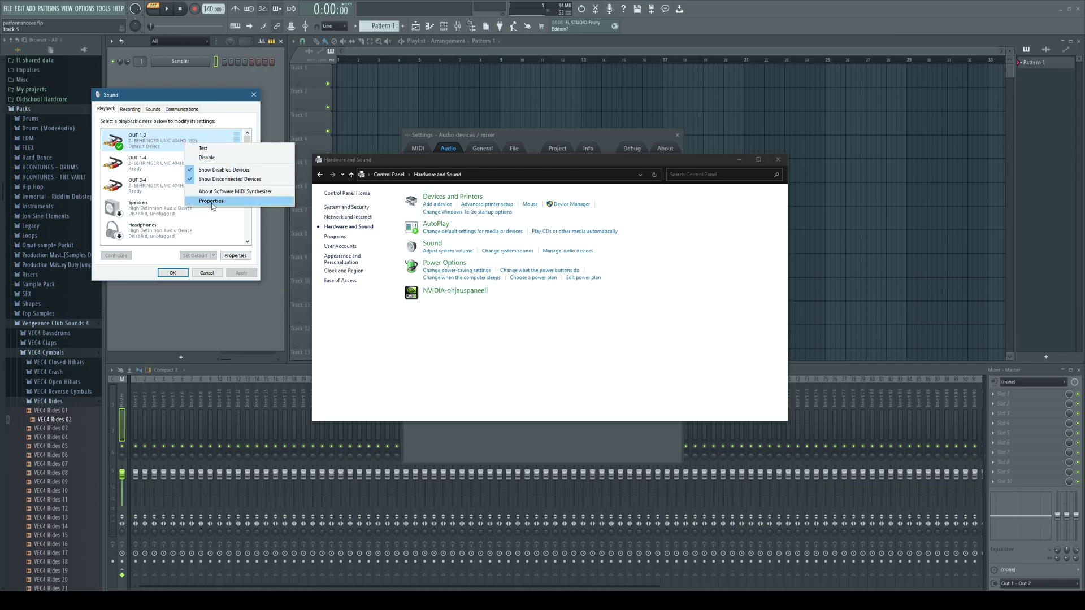
{"action": "left_click", "coordinate": [242, 201]}
{"action": "left_click_drag", "start_coordinate": [189, 125], "coordinate": [363, 105]}
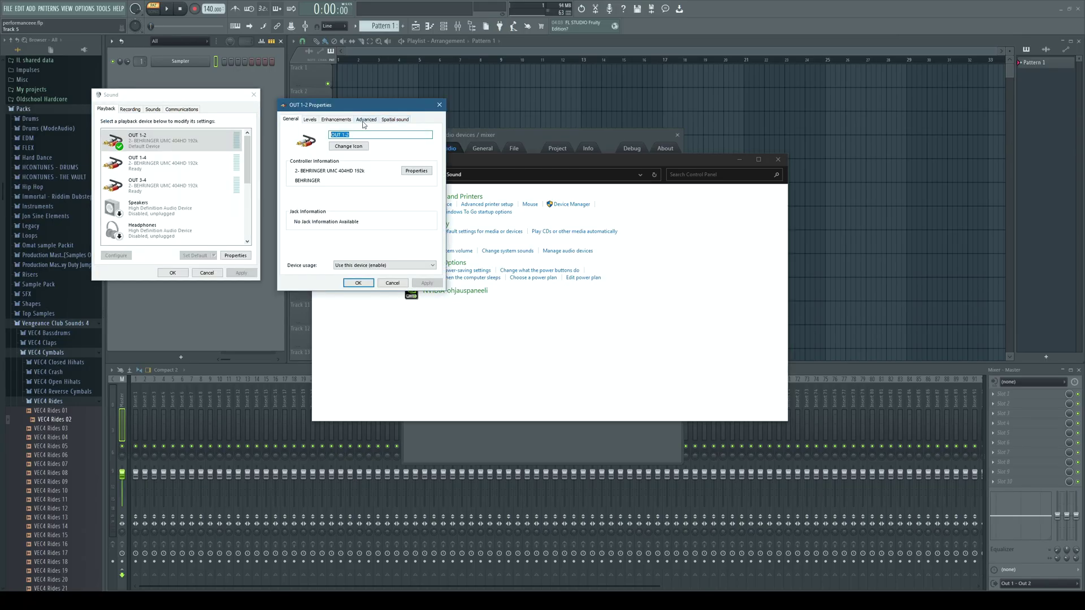
{"action": "left_click", "coordinate": [365, 120]}
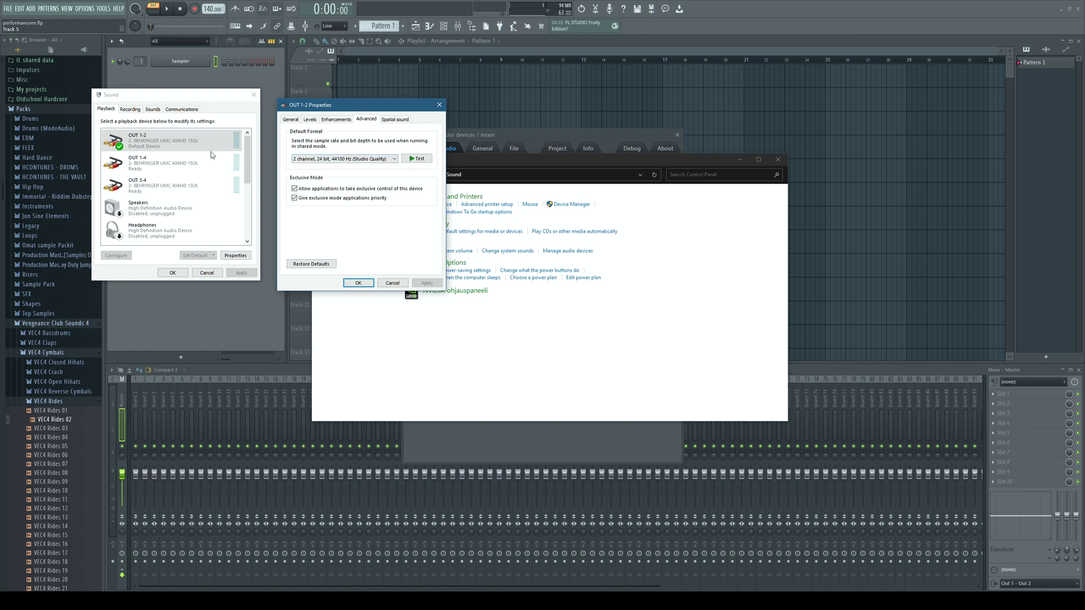
{"action": "left_click", "coordinate": [385, 160]}
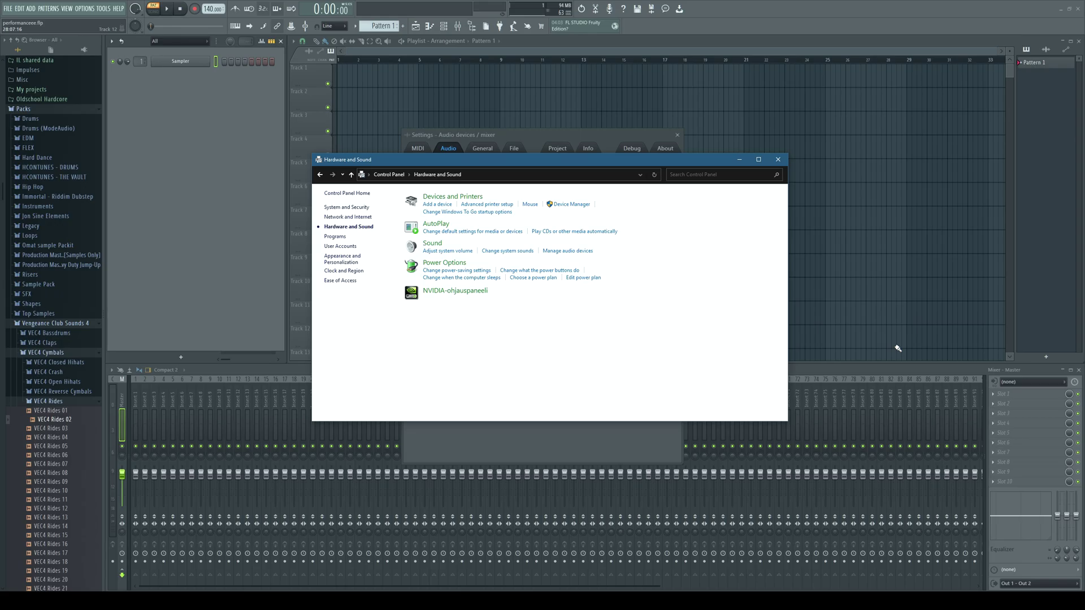
Step: Launch the UMC Control Panel to confirm the interface runs at 44100 Hz
{"action": "key", "text": "super"}
{"action": "type", "text": "umc"}
{"action": "key", "text": "Return"}
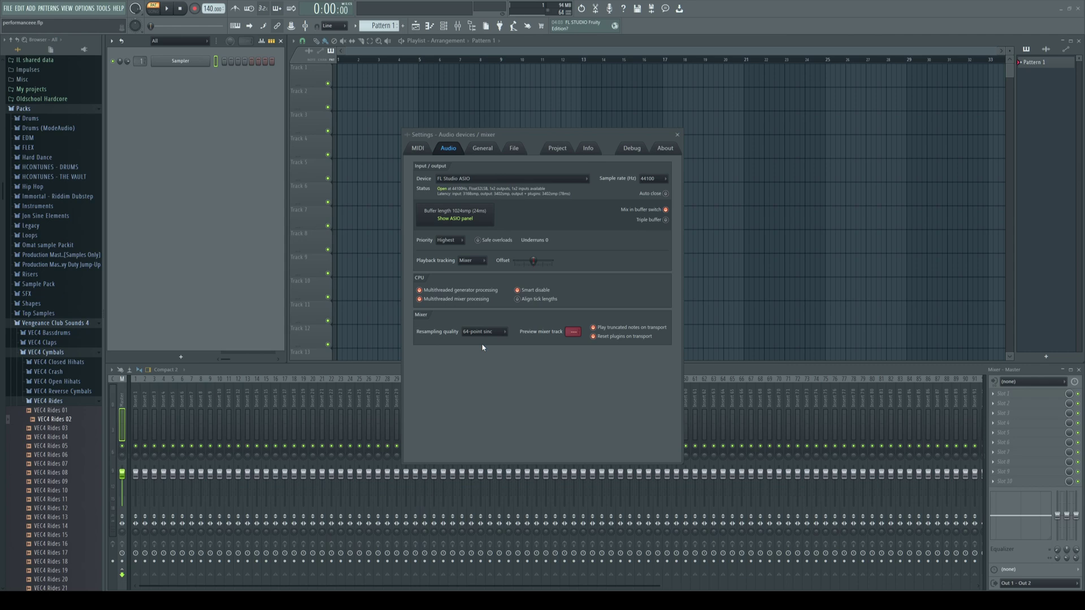
Step: Change Resampling quality from 64-point sinc to 24-point sinc, passing over 512-point sinc
{"action": "left_click", "coordinate": [486, 332]}
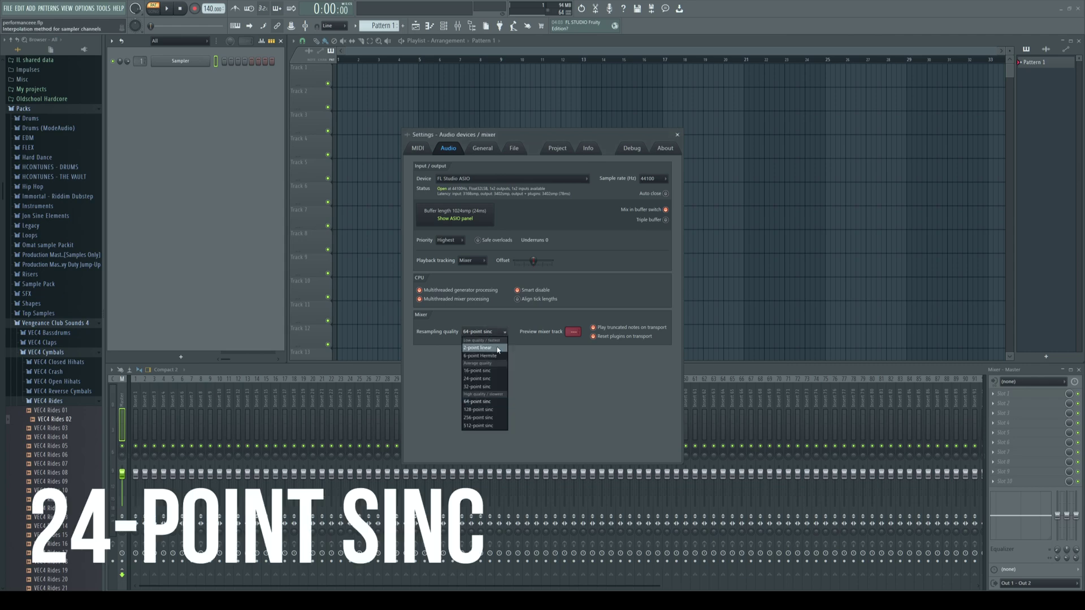
{"action": "left_click", "coordinate": [477, 379]}
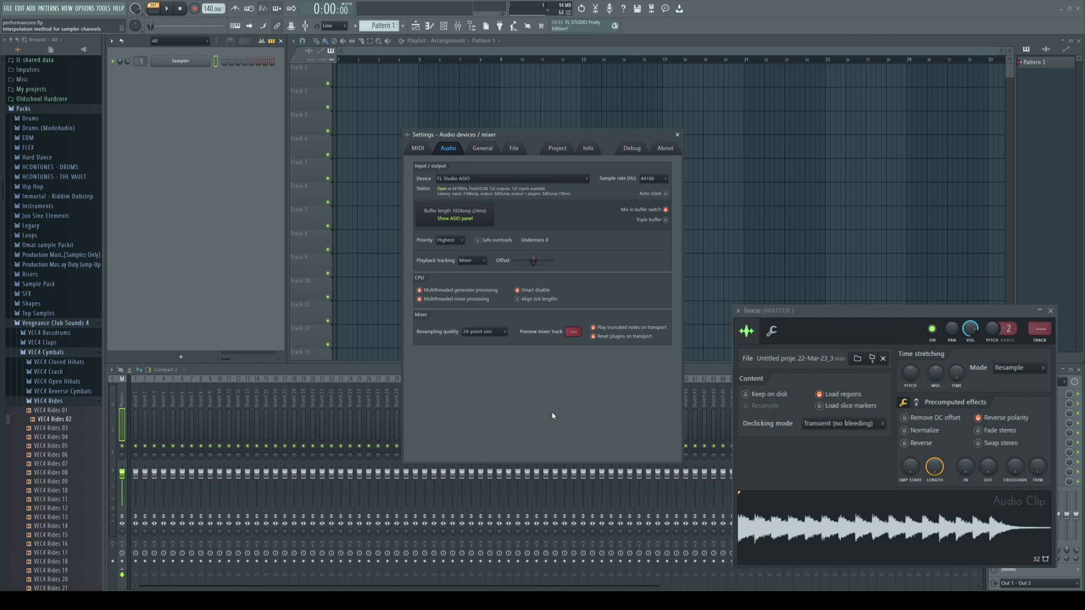
{"action": "left_click", "coordinate": [488, 334]}
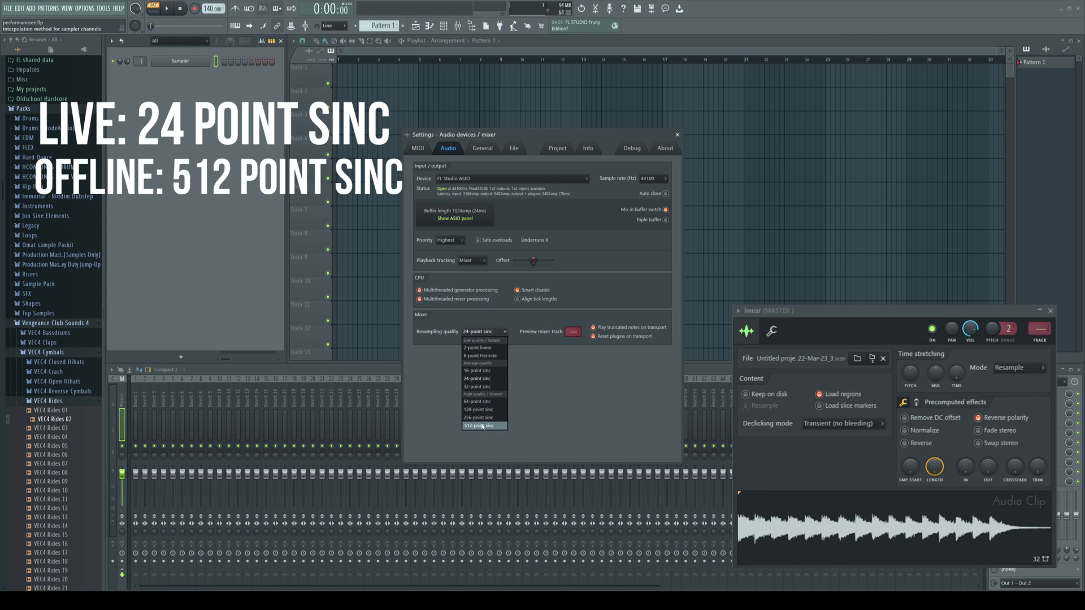
{"action": "left_click", "coordinate": [533, 427]}
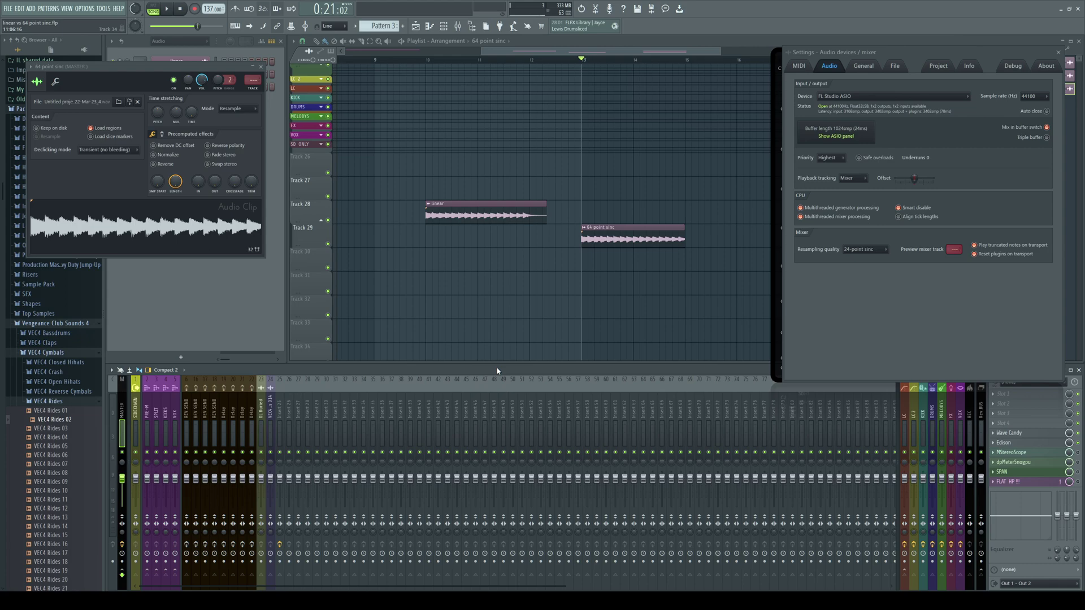
Step: Play the linear clip, then confirm resampling quality stays at 24-point sinc
{"action": "left_click", "coordinate": [423, 56]}
{"action": "scroll", "coordinate": [423, 54], "scroll_direction": "up", "scroll_amount": 2}
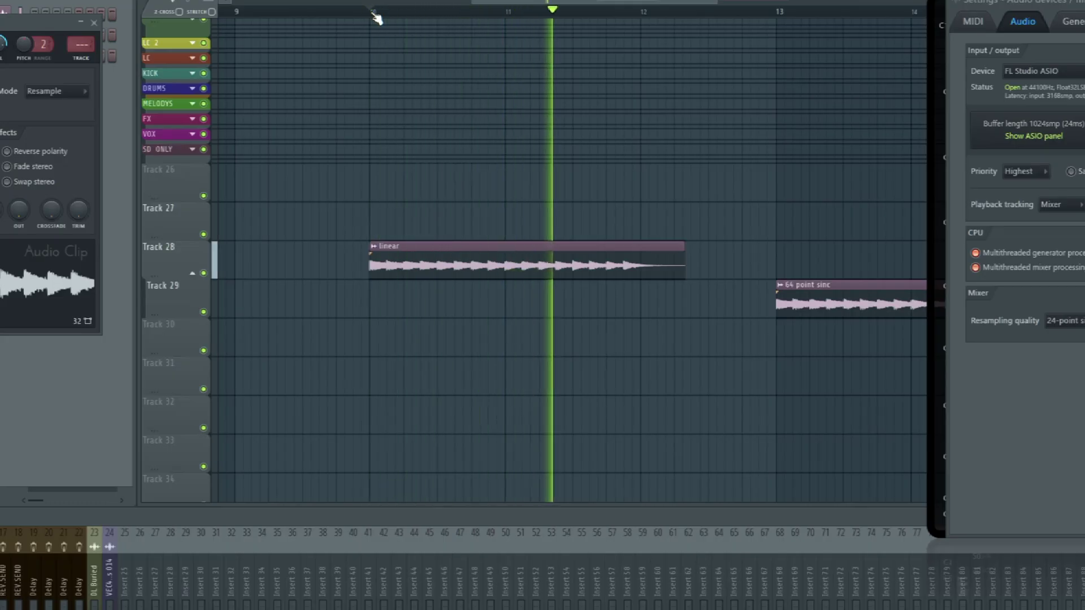
{"action": "key", "text": "space"}
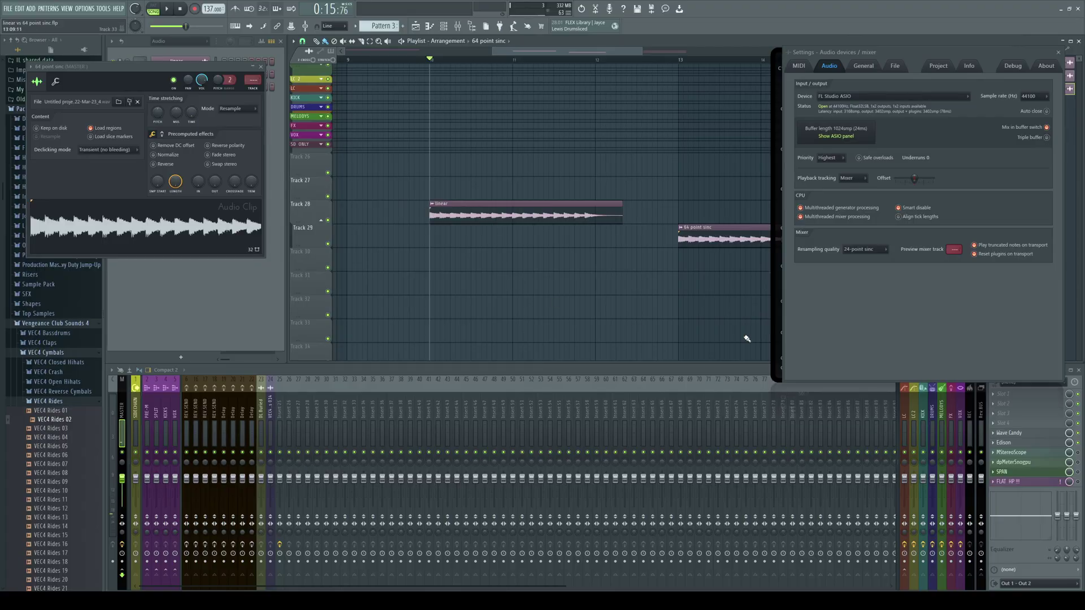
{"action": "left_click", "coordinate": [865, 249]}
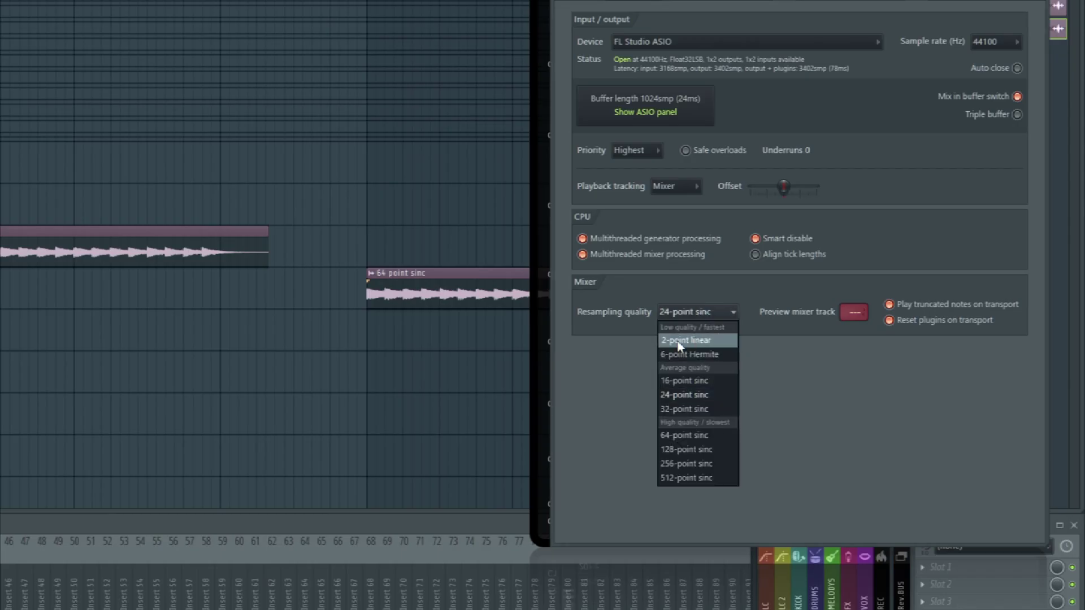
{"action": "left_click", "coordinate": [654, 351]}
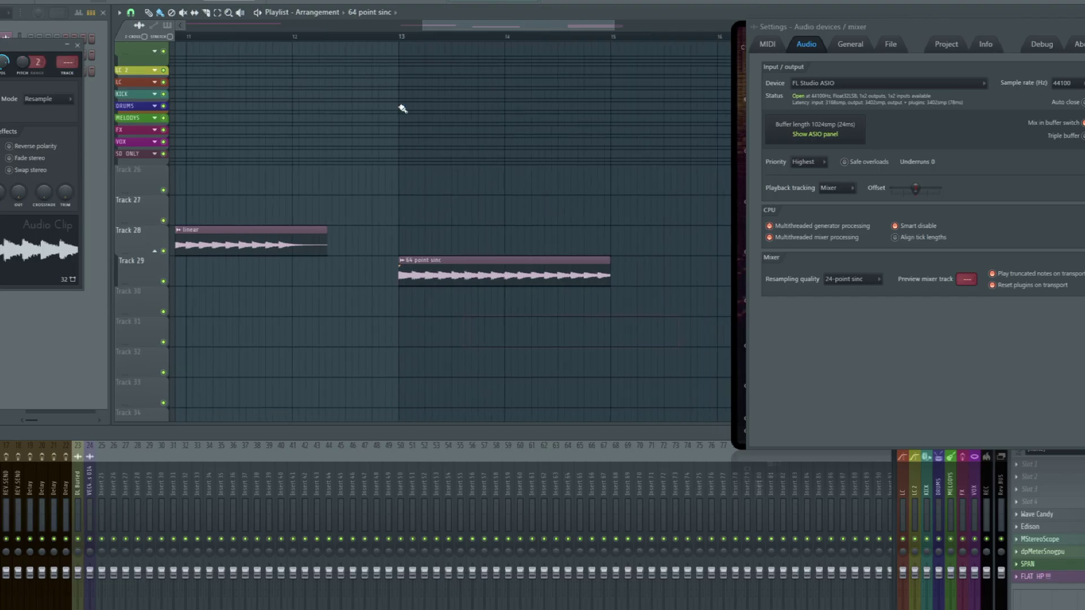
Step: Move playback to the 64 point sinc clip and audition it at 24-point sinc
{"action": "left_click", "coordinate": [391, 35]}
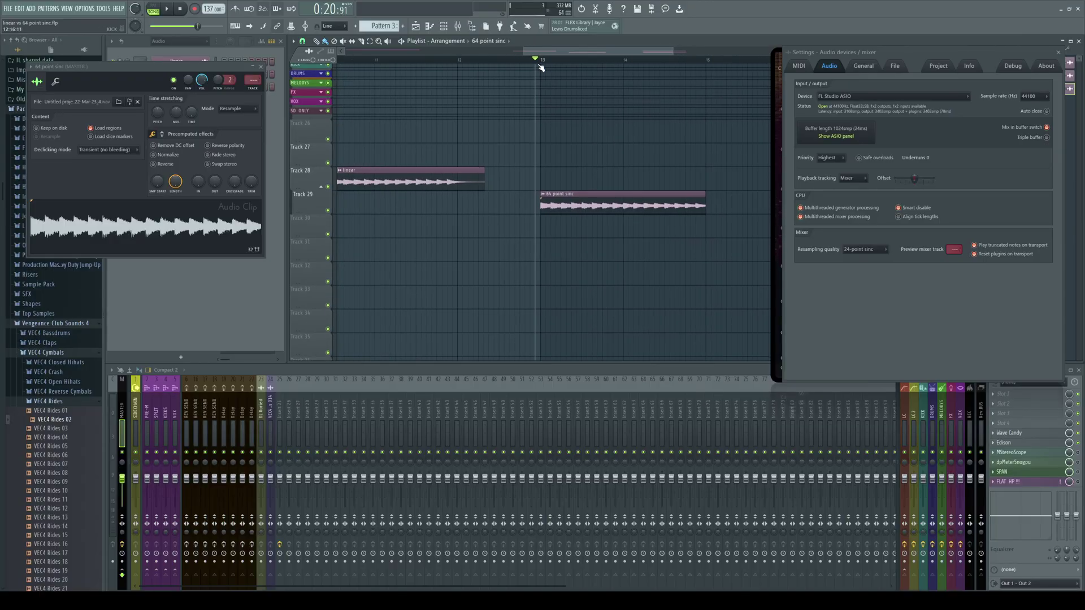
{"action": "left_click", "coordinate": [399, 35]}
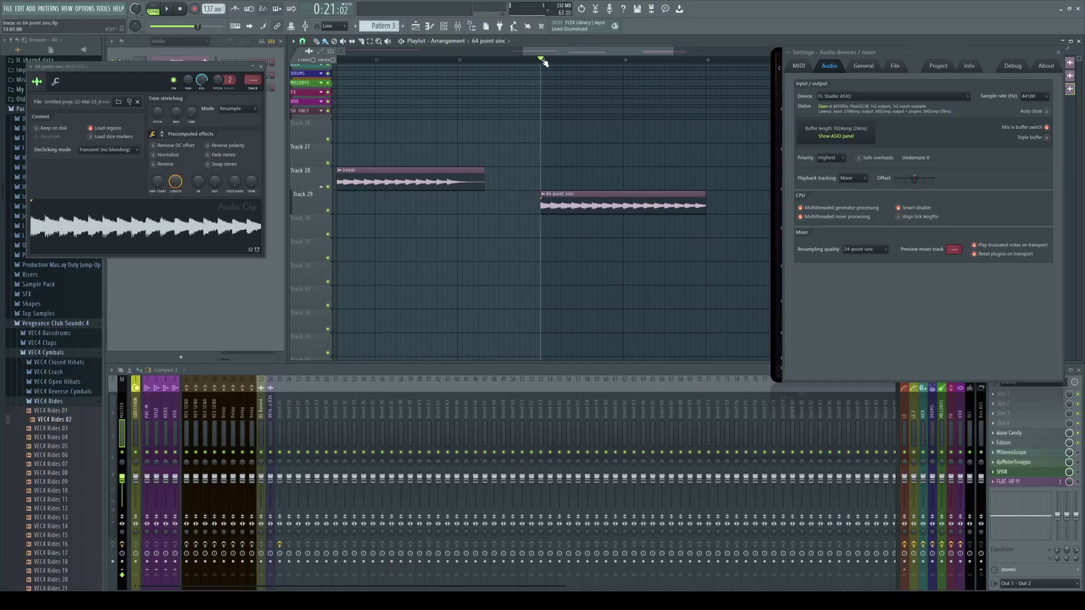
{"action": "left_click", "coordinate": [865, 249]}
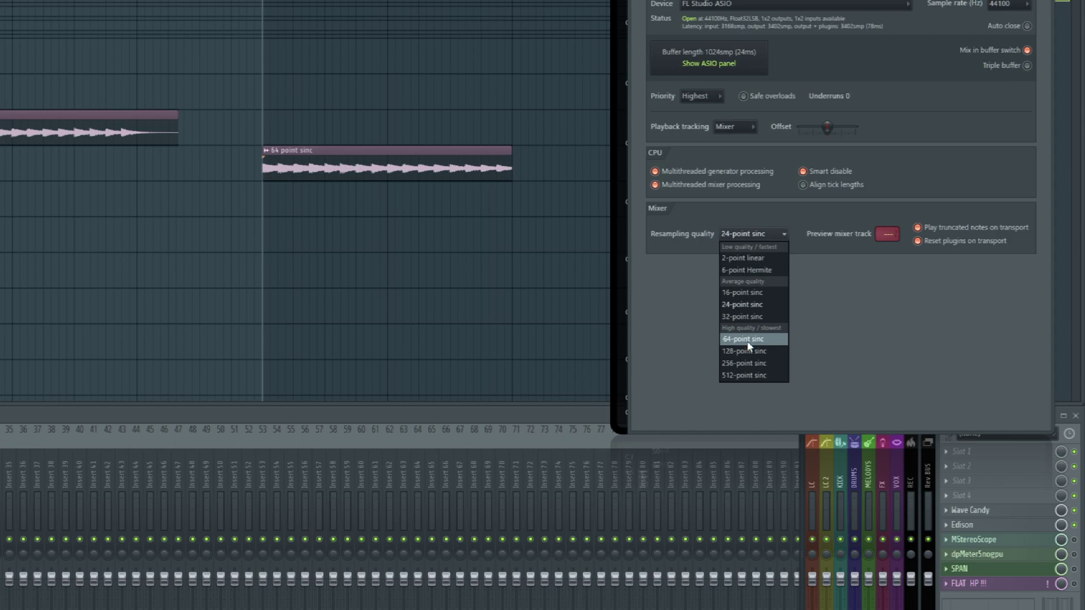
{"action": "left_click", "coordinate": [942, 321]}
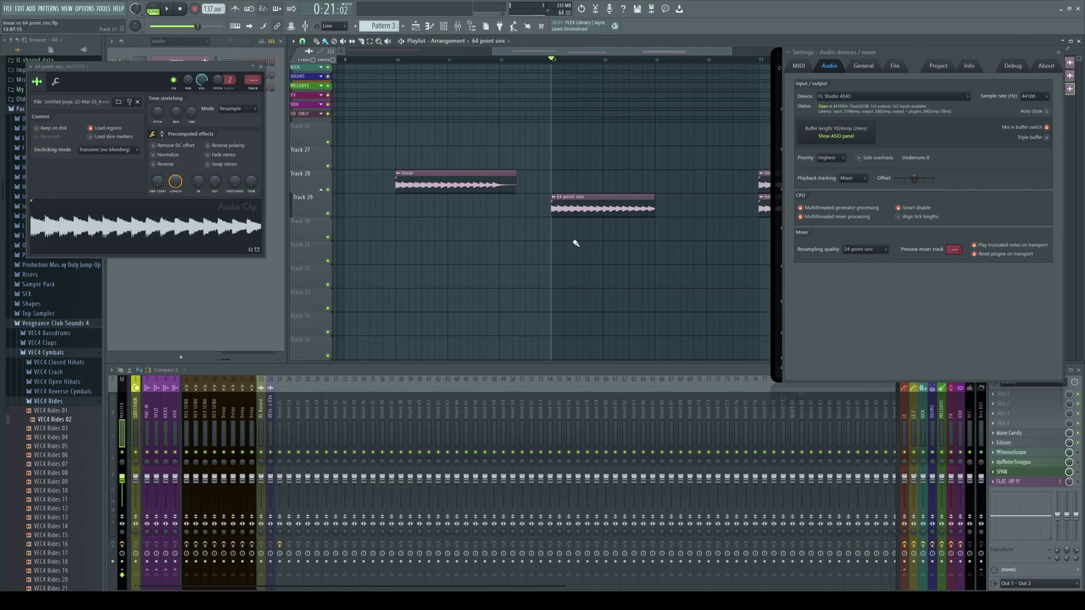
{"action": "key", "text": "space"}
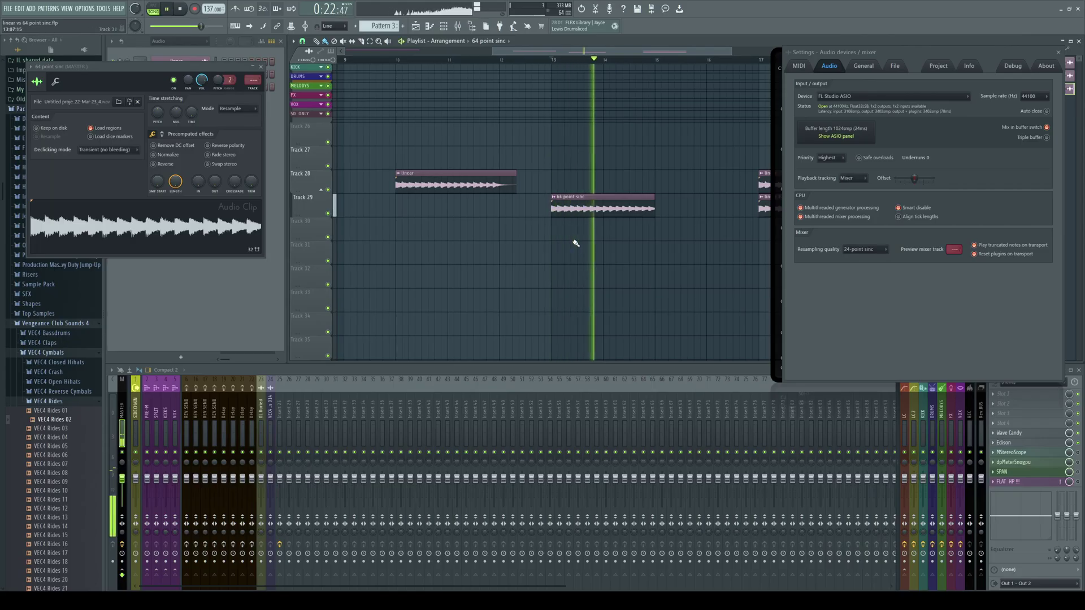
{"action": "key", "text": "space"}
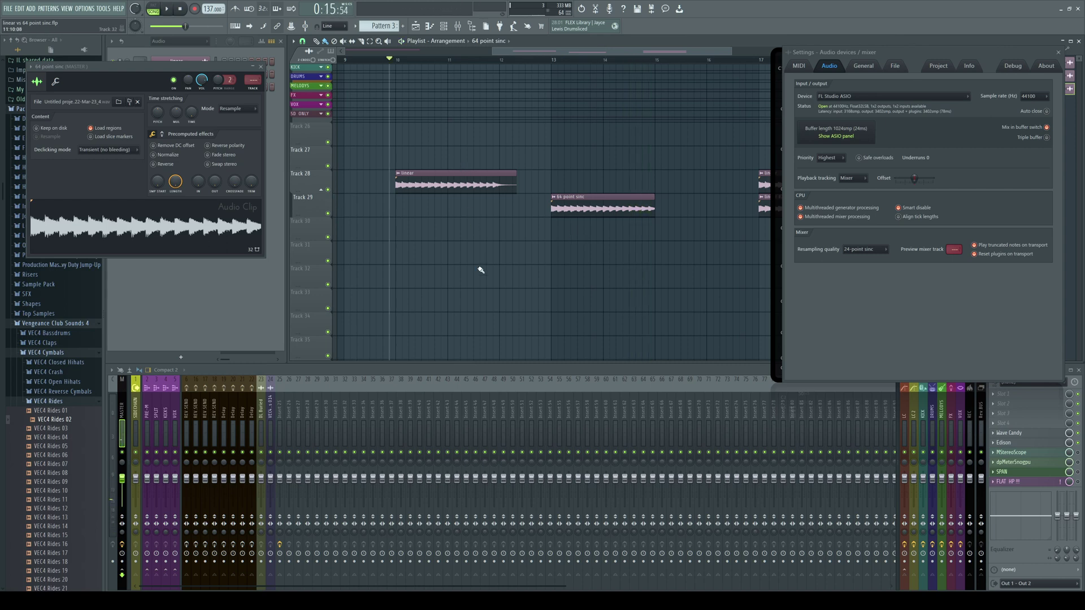
{"action": "scroll", "coordinate": [501, 63], "scroll_direction": "down", "scroll_amount": 2}
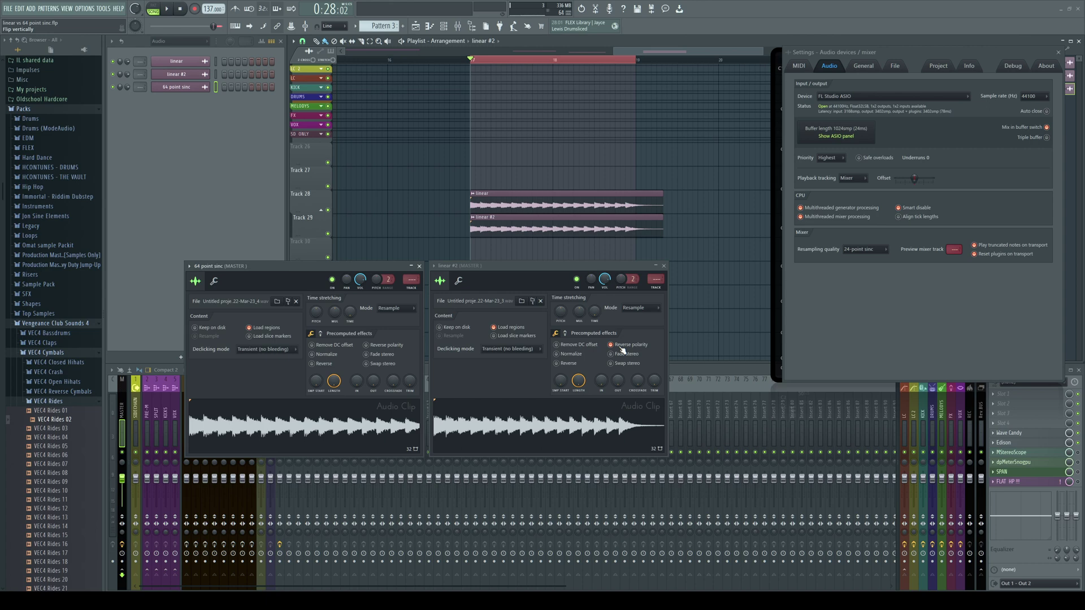
Step: Play the stacked, polarity-reversed linear and 64 point sinc clips to check cancellation
{"action": "key", "text": "space"}
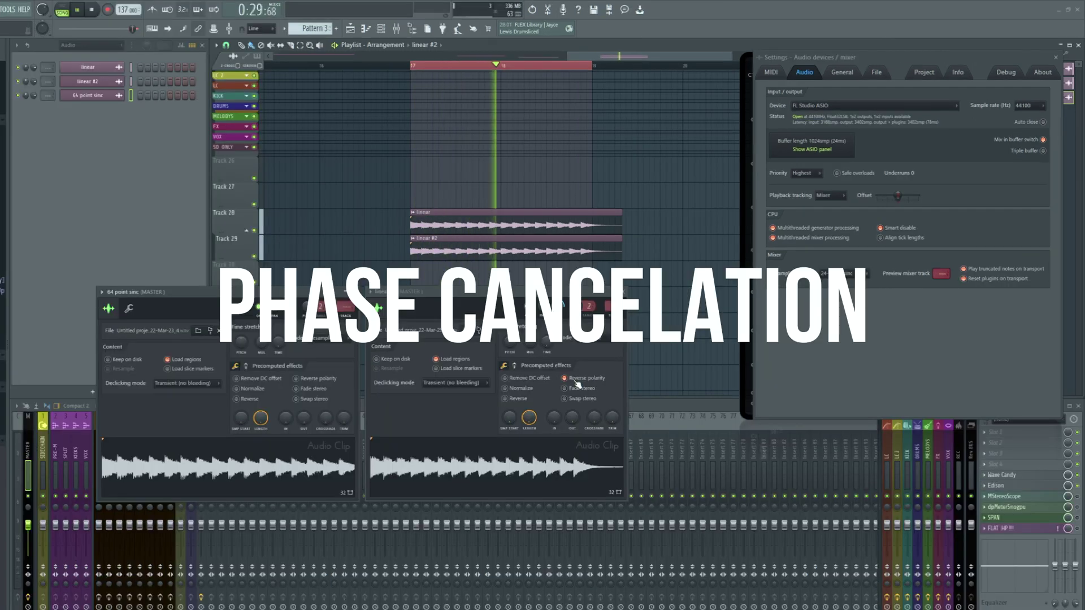
{"action": "key", "text": "space"}
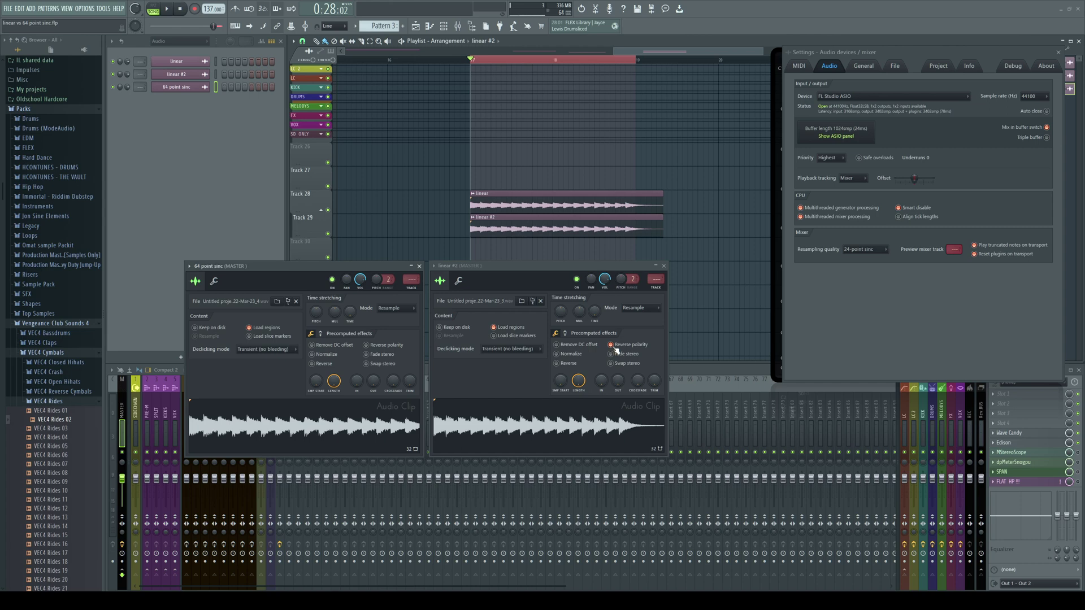
{"action": "key", "text": "space"}
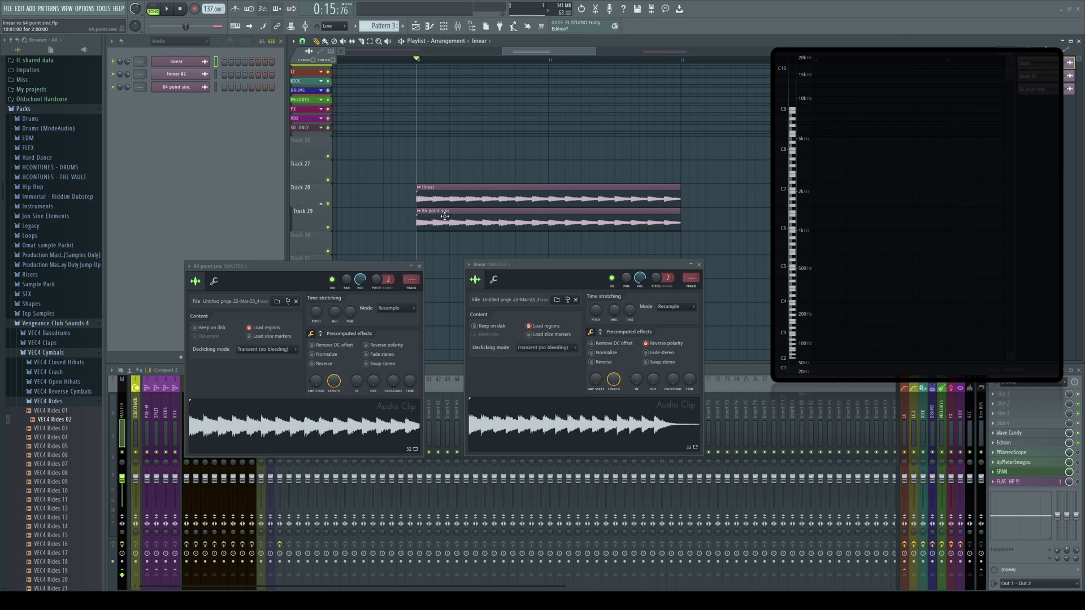
Step: Play the selected span of both clips, then enable Reverse polarity on the 64 point sinc sample
{"action": "left_click", "coordinate": [482, 223]}
{"action": "key", "text": "ctrl+a"}
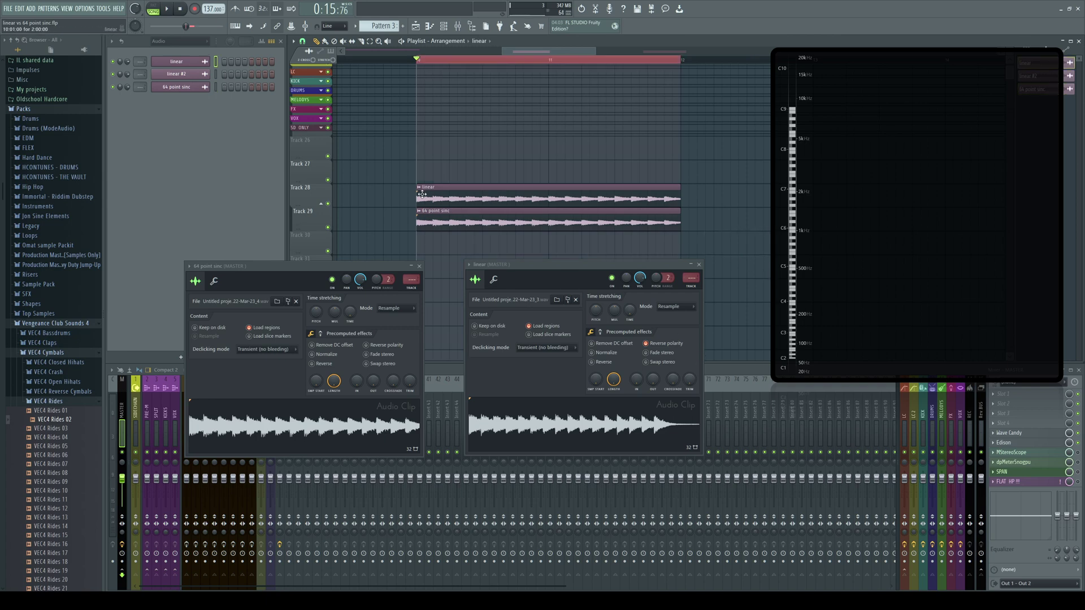
{"action": "key", "text": "space"}
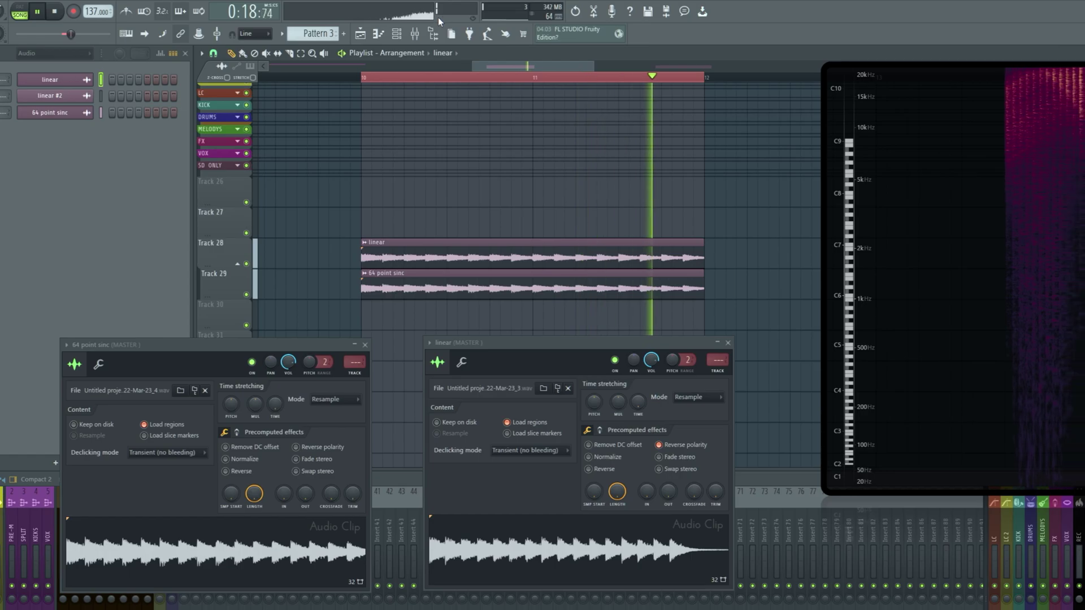
{"action": "key", "text": "space"}
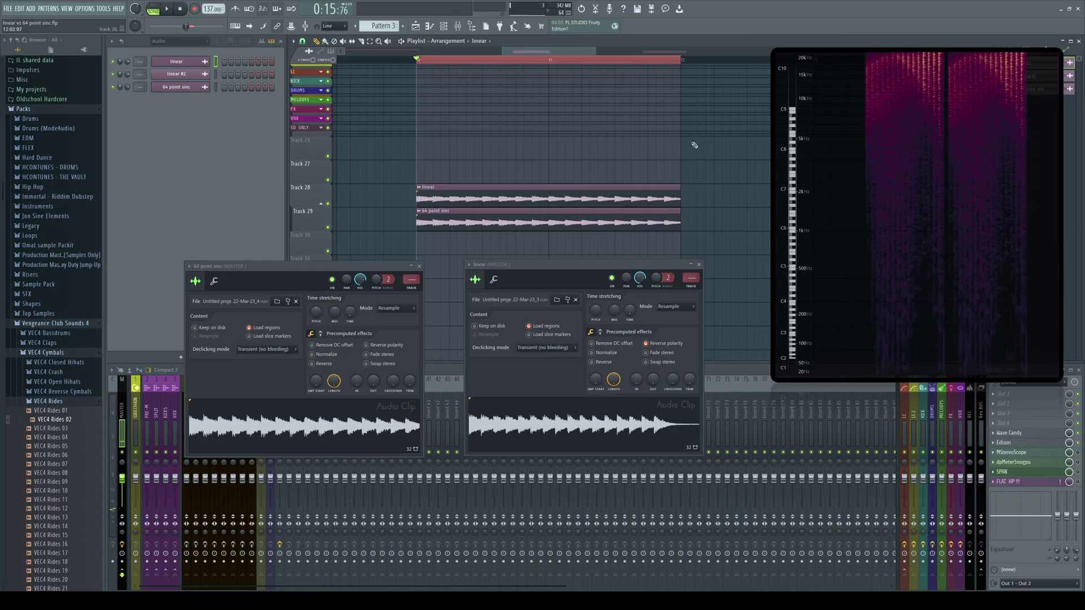
{"action": "left_click", "coordinate": [366, 345]}
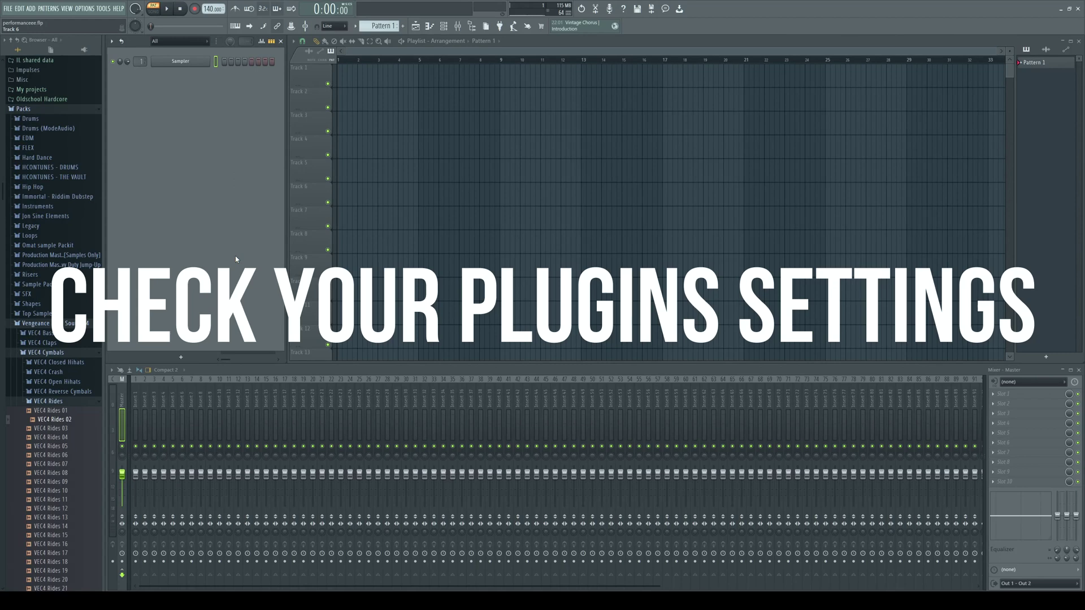
Step: Add Devastor 2 to an empty master mixer slot and open its Default Settings
{"action": "left_click", "coordinate": [1010, 395]}
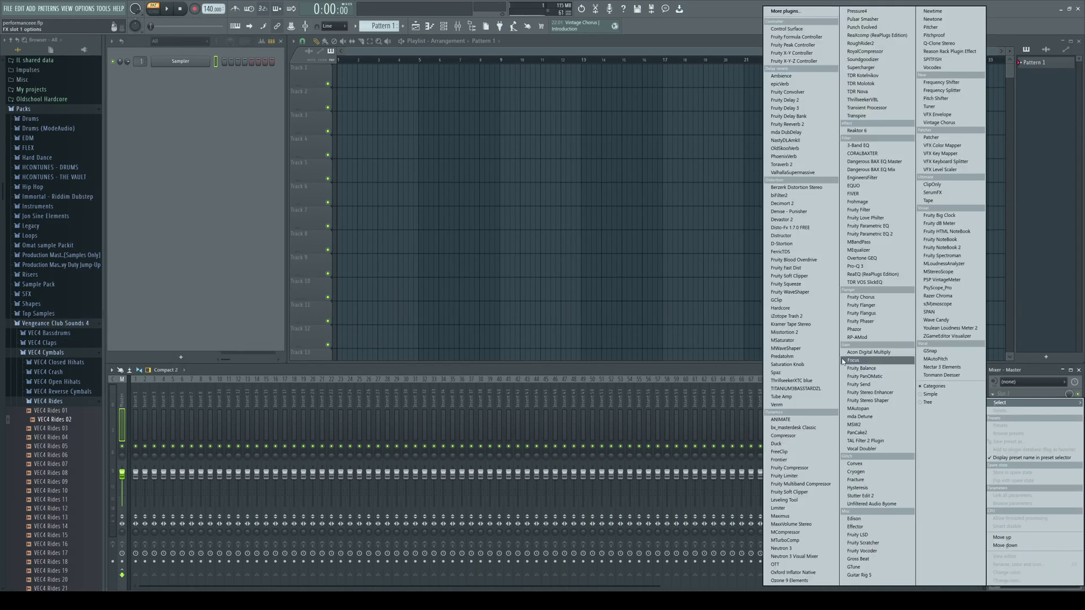
{"action": "left_click", "coordinate": [803, 218]}
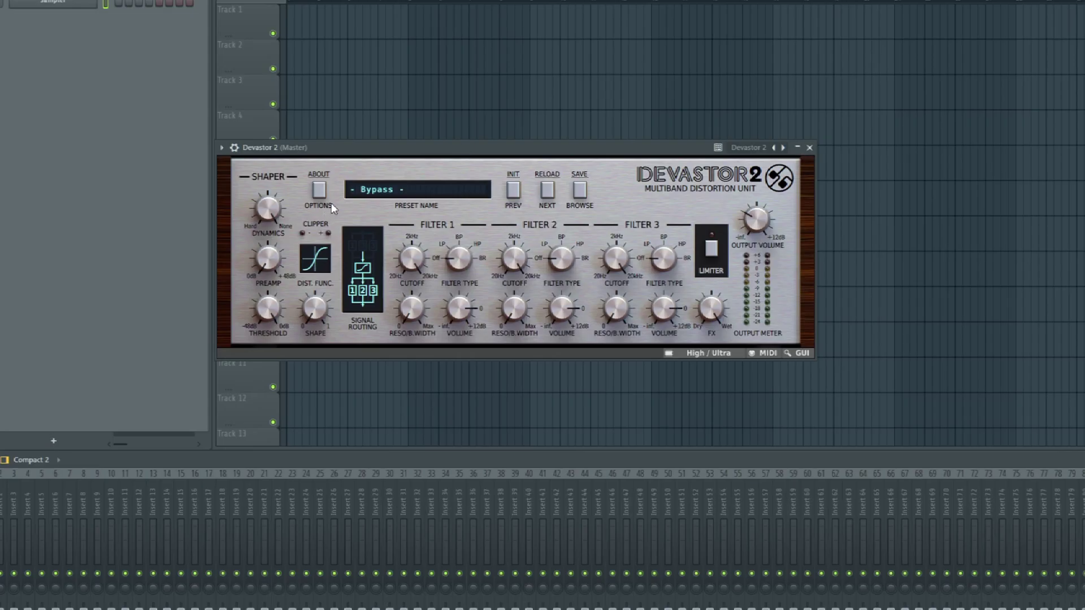
{"action": "left_click", "coordinate": [320, 192]}
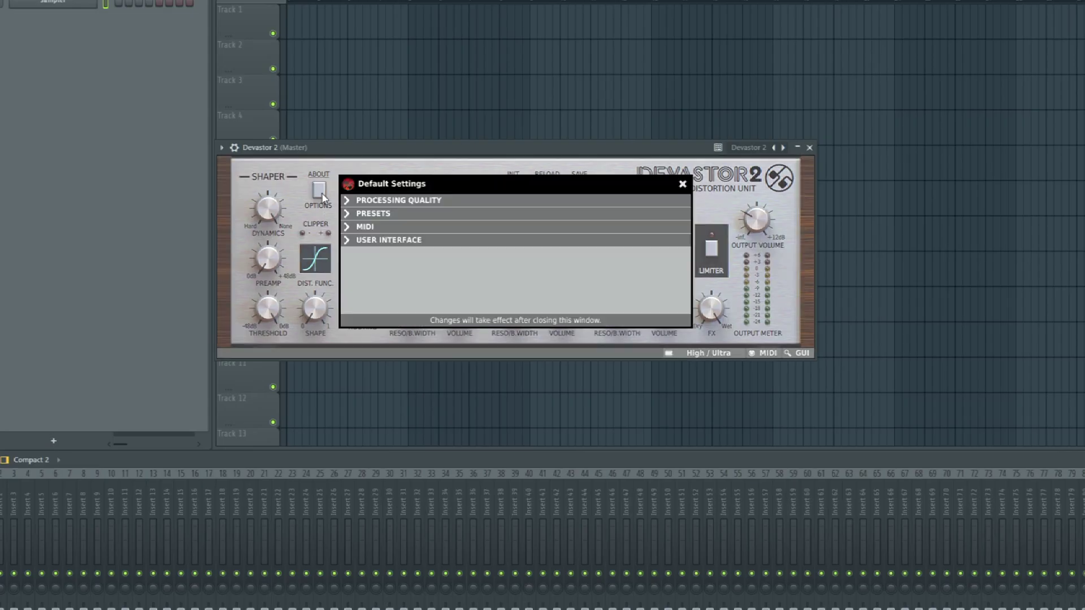
Step: Keep Devastor 2 processing quality at High real-time and Ultra offline, then close the dialog
{"action": "left_click", "coordinate": [352, 200]}
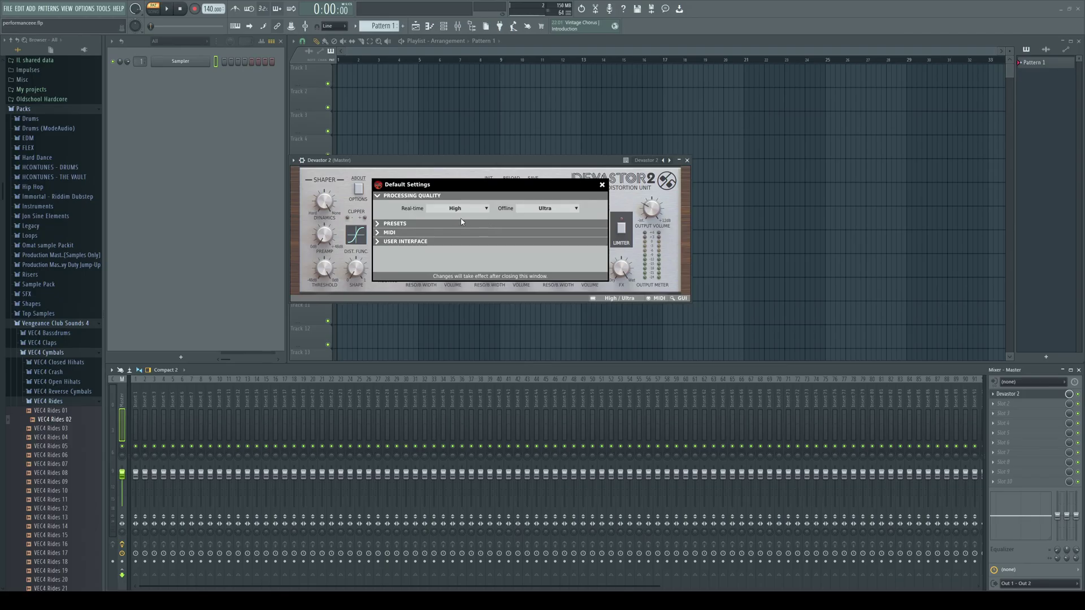
{"action": "left_click", "coordinate": [486, 221]}
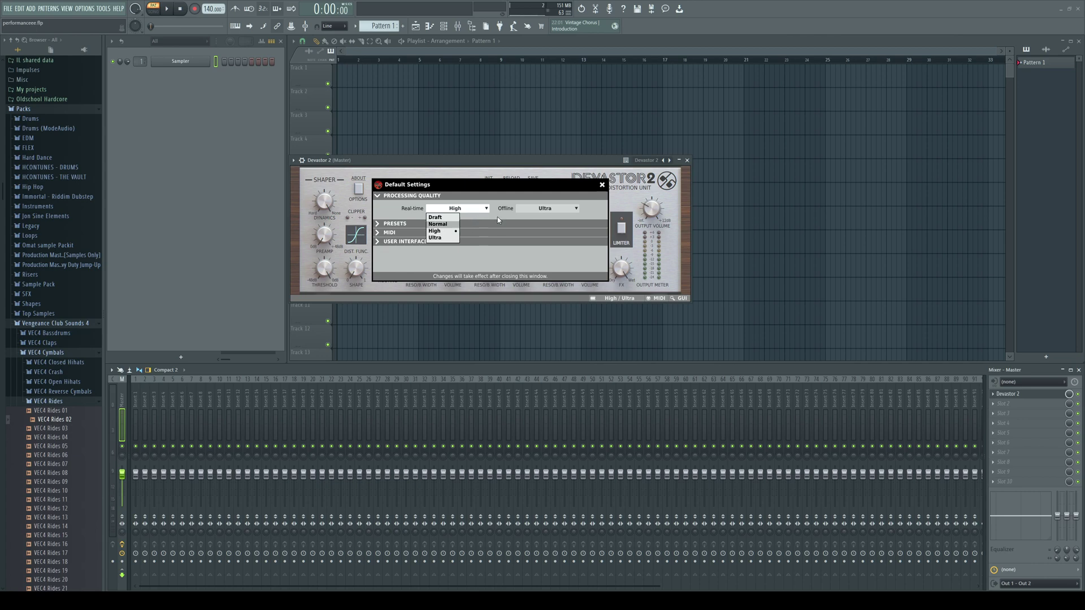
{"action": "left_click", "coordinate": [497, 220]}
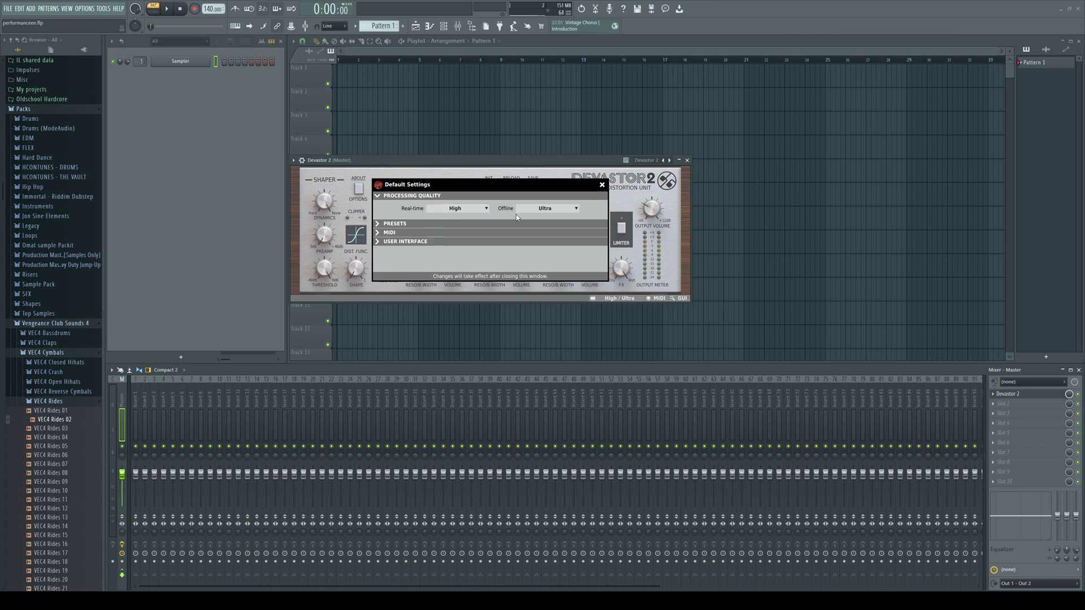
{"action": "left_click", "coordinate": [563, 208]}
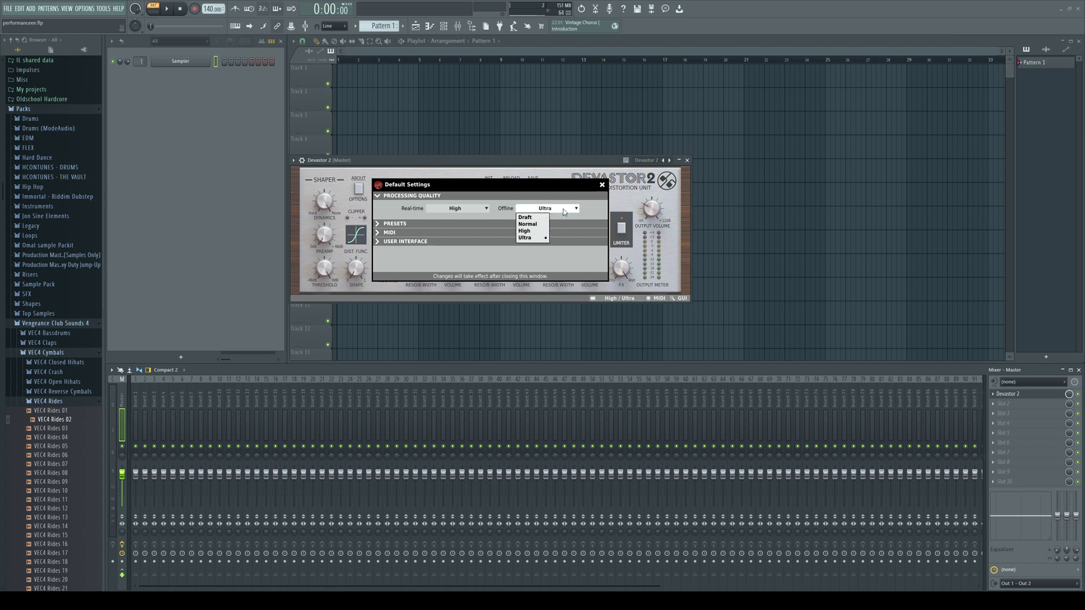
{"action": "left_click", "coordinate": [539, 239]}
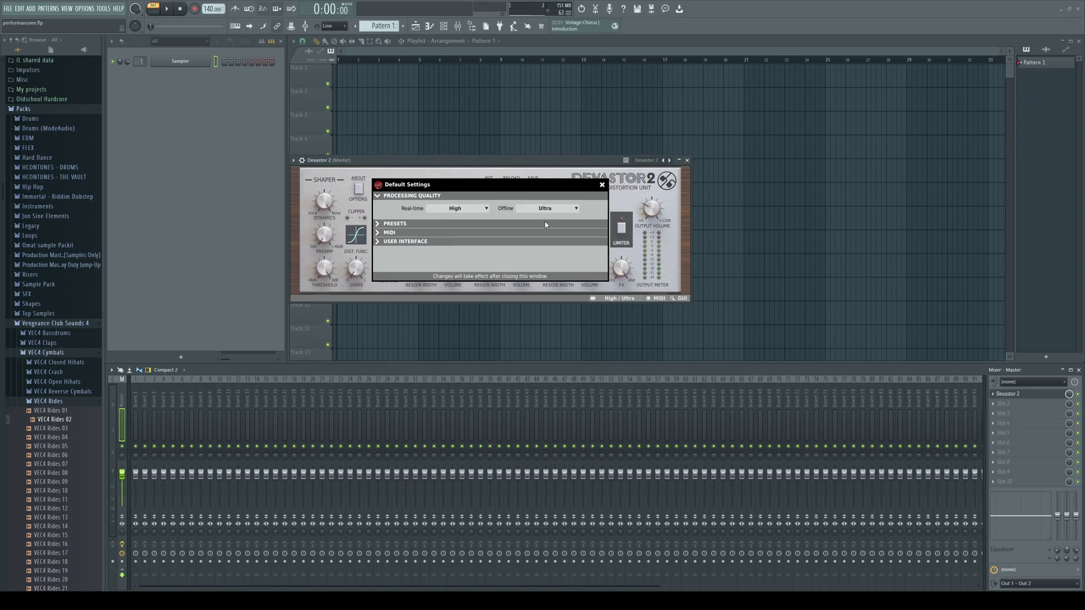
{"action": "left_click", "coordinate": [602, 185]}
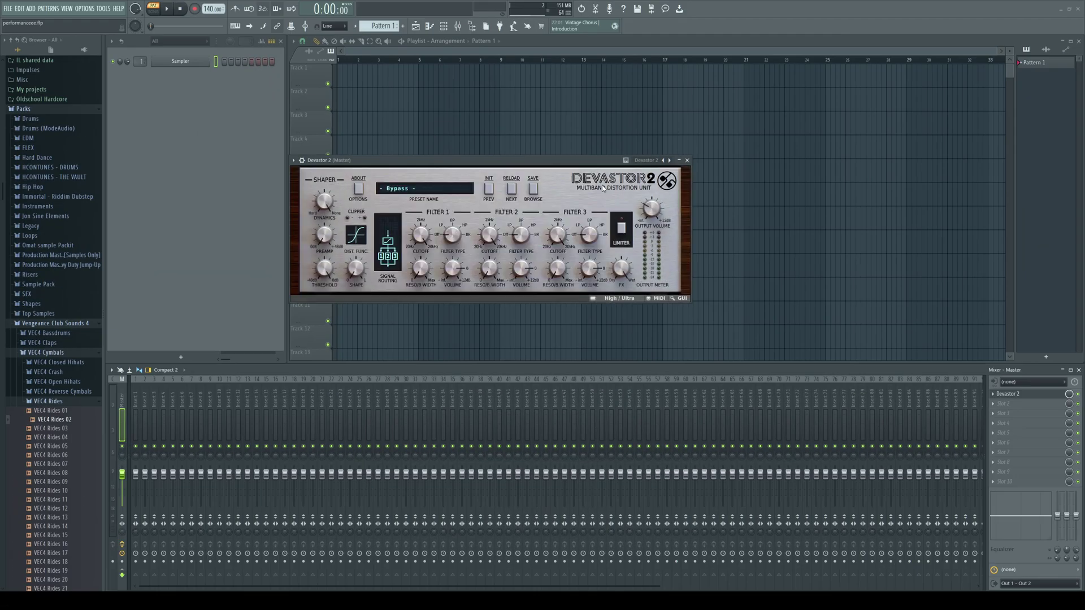
Step: Close the Devastor 2 plugin window, leaving the empty playlist and mixer
{"action": "left_click", "coordinate": [302, 160]}
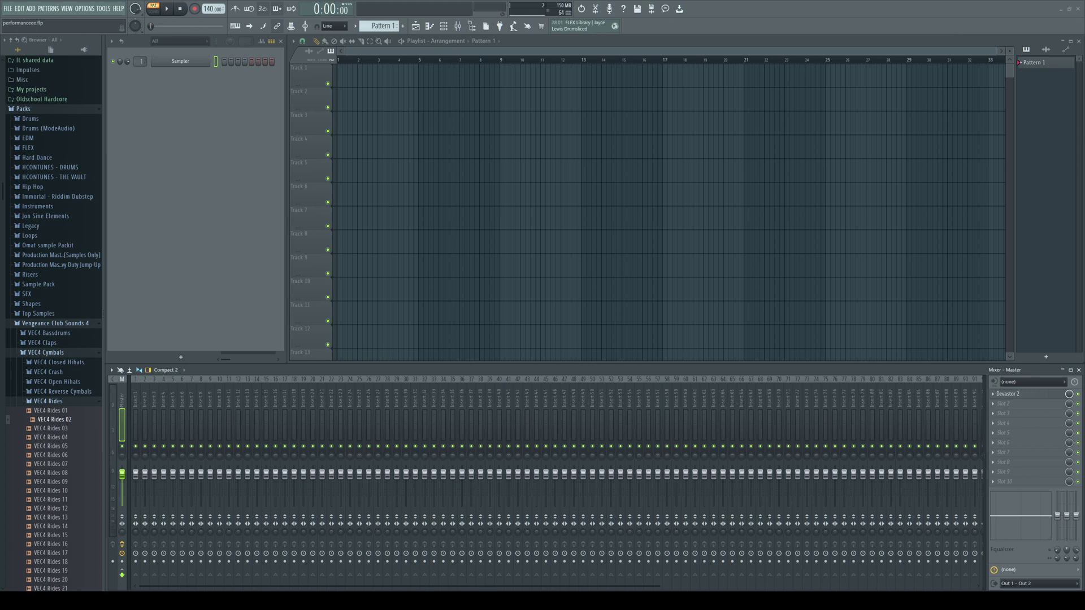
Step: Set the project Timebase (PPQ) to 960 in Settings, close it, and check the playlist zoom
{"action": "key", "text": "F10"}
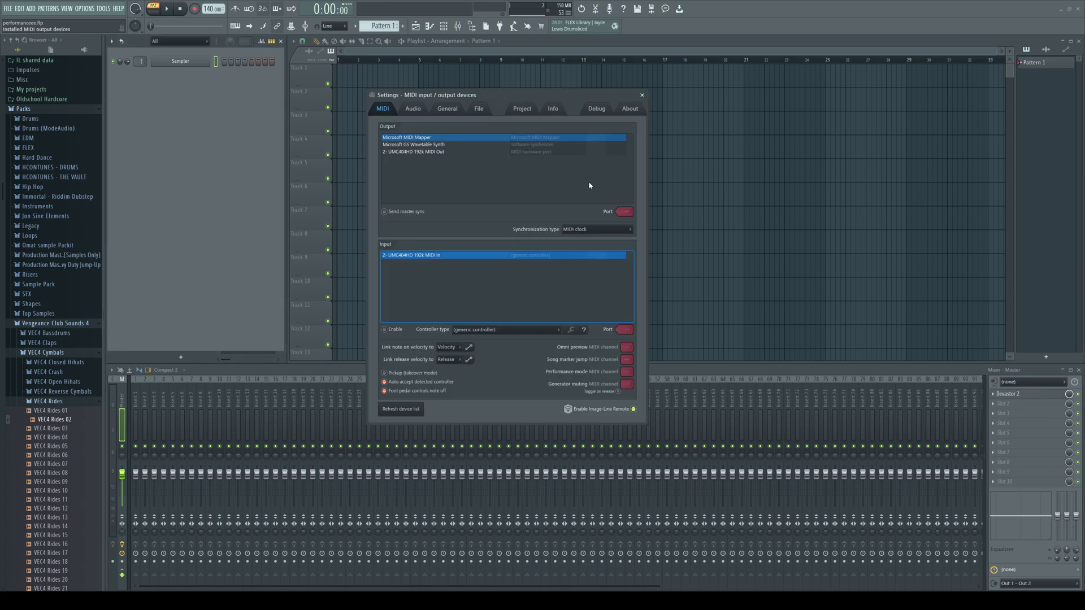
{"action": "left_click", "coordinate": [529, 112]}
{"action": "left_click", "coordinate": [544, 181]}
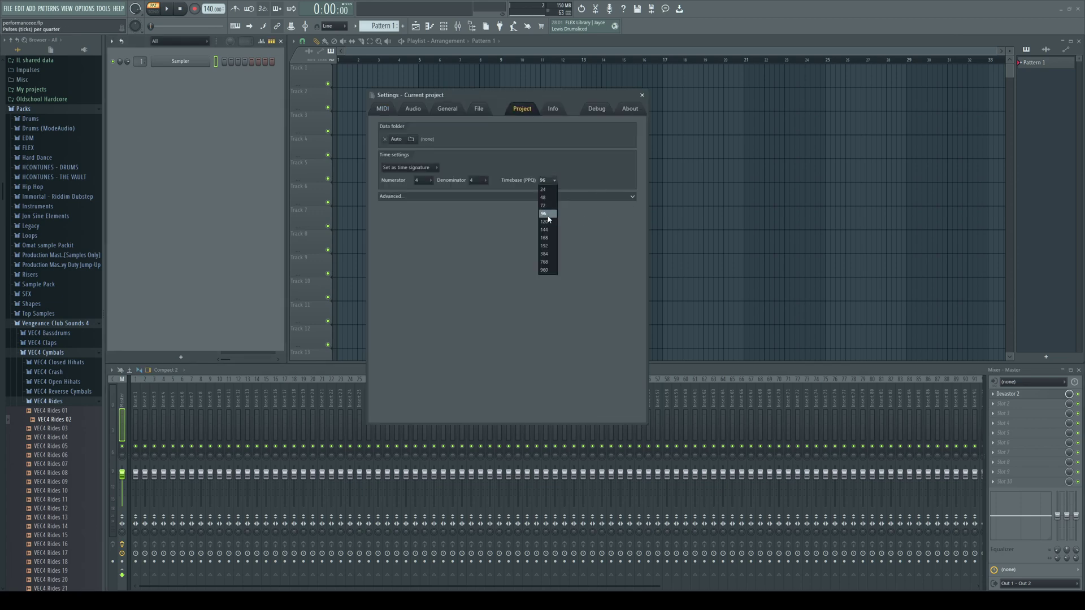
{"action": "left_click", "coordinate": [547, 271]}
{"action": "left_click", "coordinate": [642, 95]}
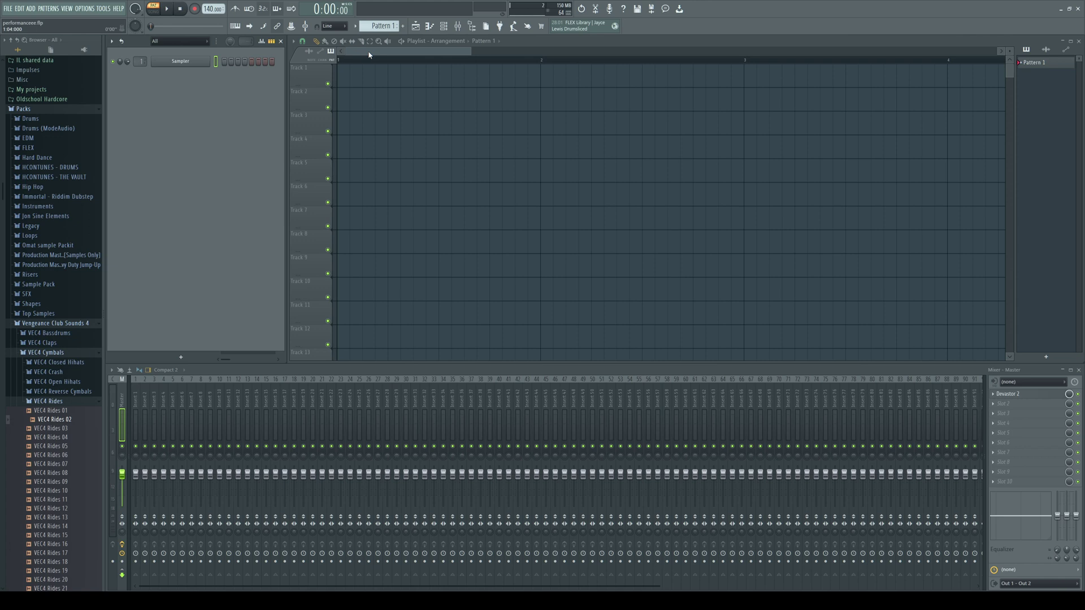
{"action": "scroll", "coordinate": [367, 57], "scroll_direction": "up", "scroll_amount": 3}
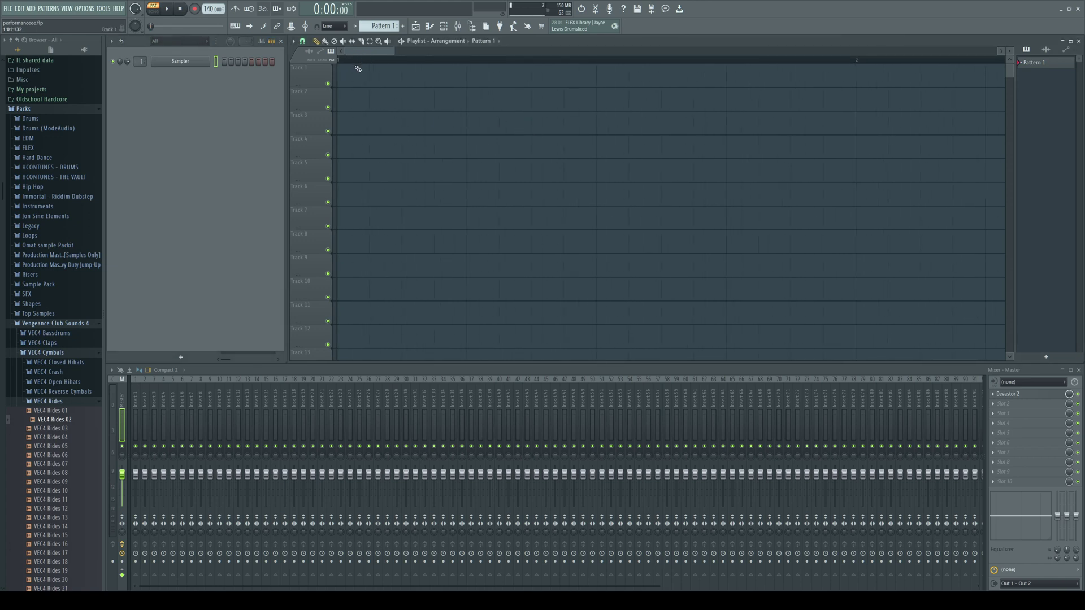
{"action": "scroll", "coordinate": [358, 65], "scroll_direction": "down", "scroll_amount": 5}
{"action": "scroll", "coordinate": [358, 65], "scroll_direction": "down", "scroll_amount": 5}
{"action": "scroll", "coordinate": [361, 68], "scroll_direction": "up", "scroll_amount": 2}
{"action": "scroll", "coordinate": [399, 117], "scroll_direction": "up", "scroll_amount": 4}
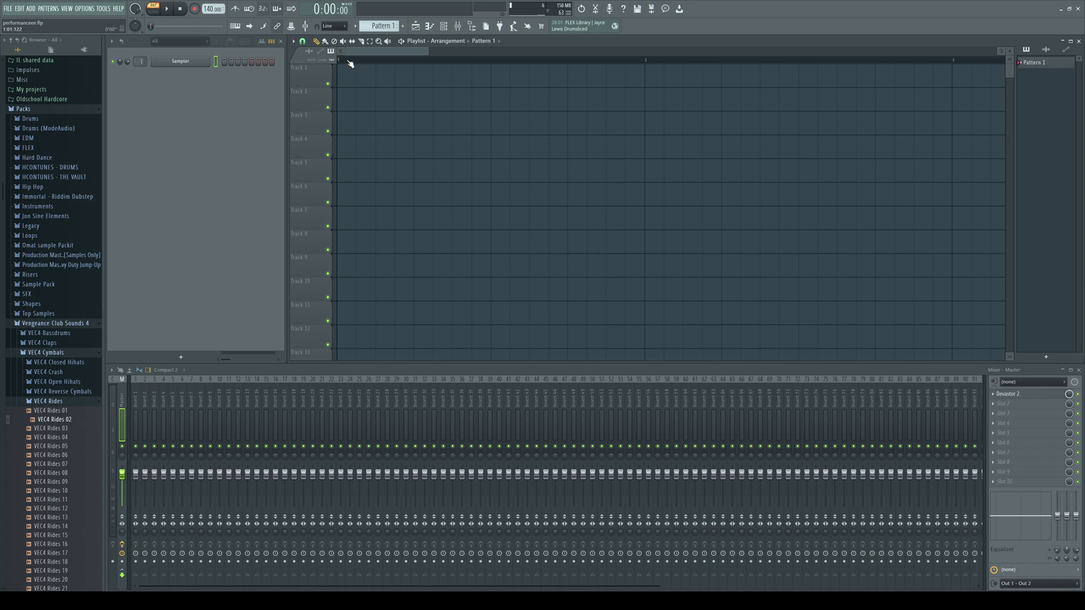
Step: Drop the project timebase to 72 PPQ, accept the data-loss warning, and confirm it stays at 72
{"action": "key", "text": "F10"}
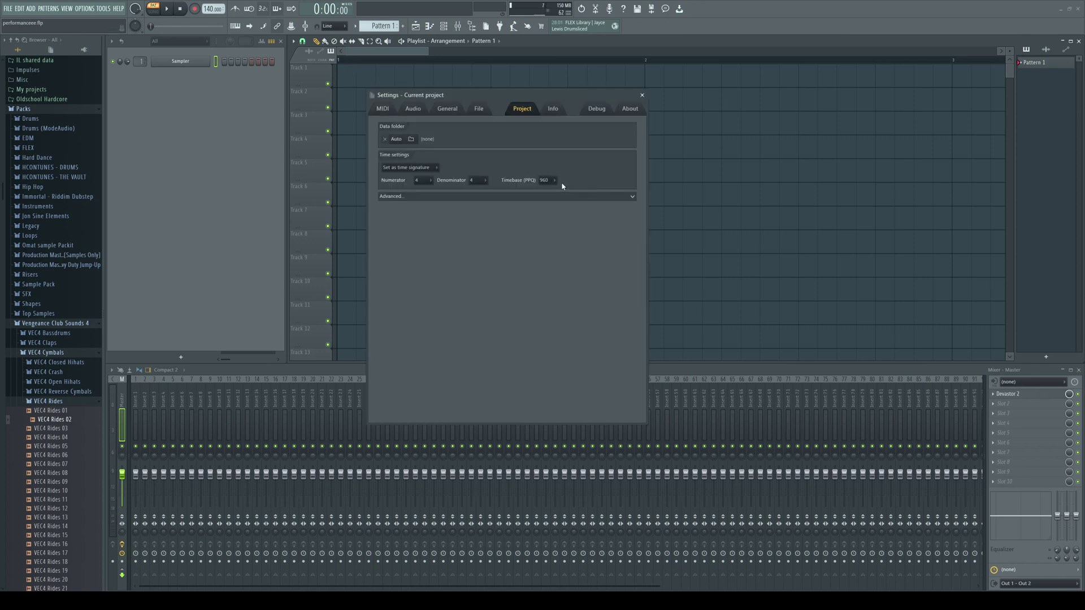
{"action": "left_click", "coordinate": [549, 180]}
{"action": "left_click", "coordinate": [547, 206]}
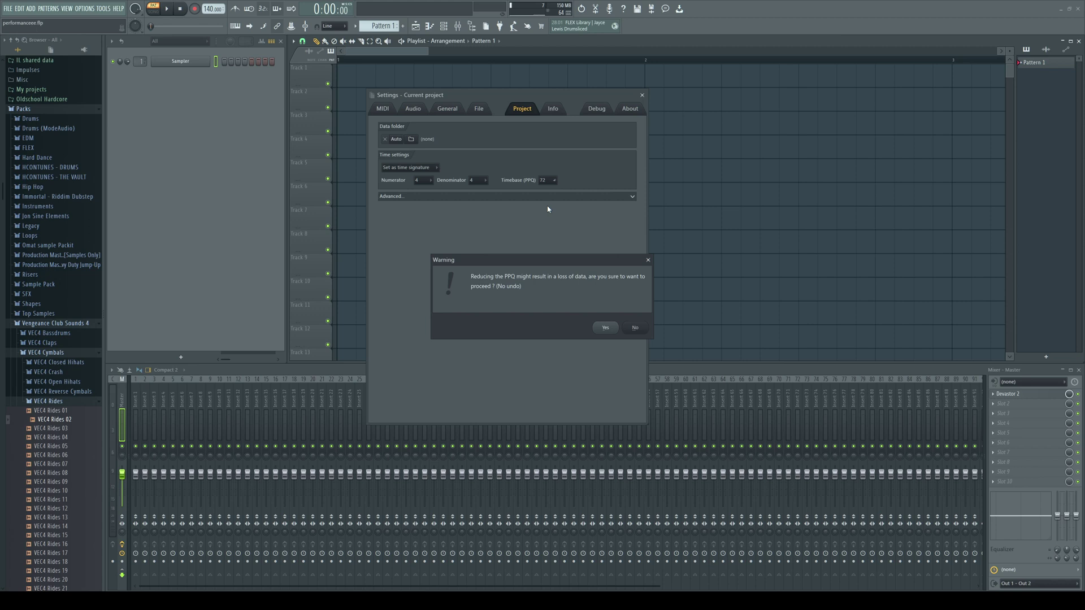
{"action": "left_click", "coordinate": [604, 328]}
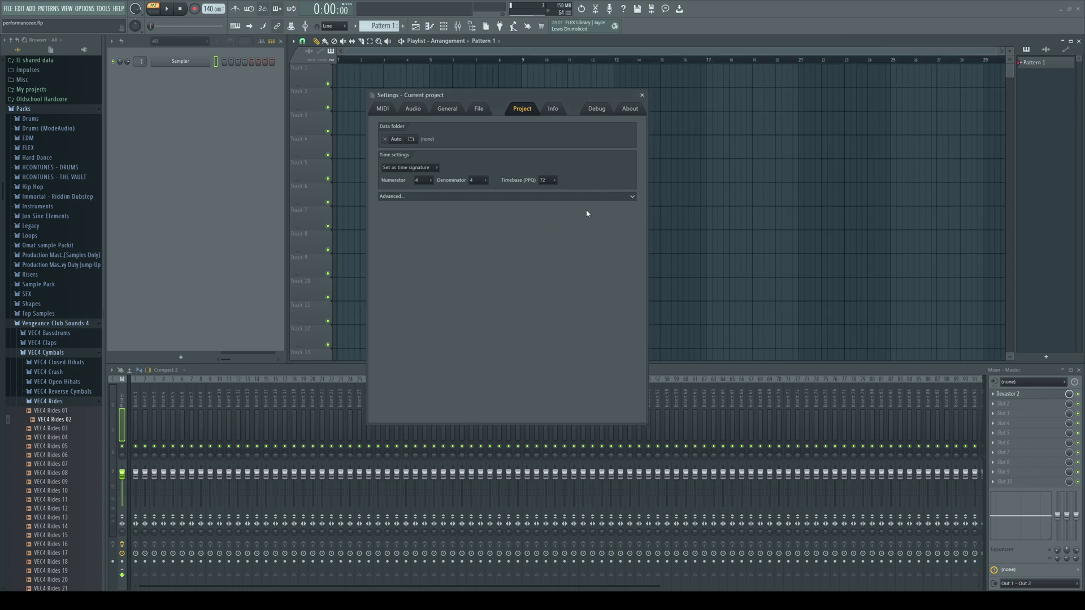
{"action": "left_click", "coordinate": [555, 181]}
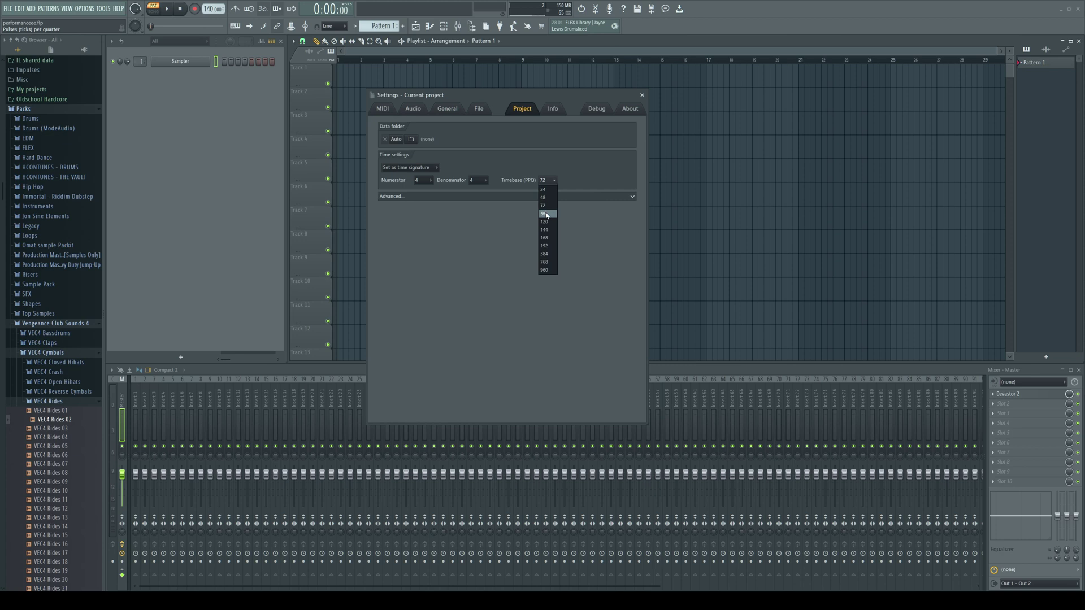
{"action": "left_click", "coordinate": [544, 205]}
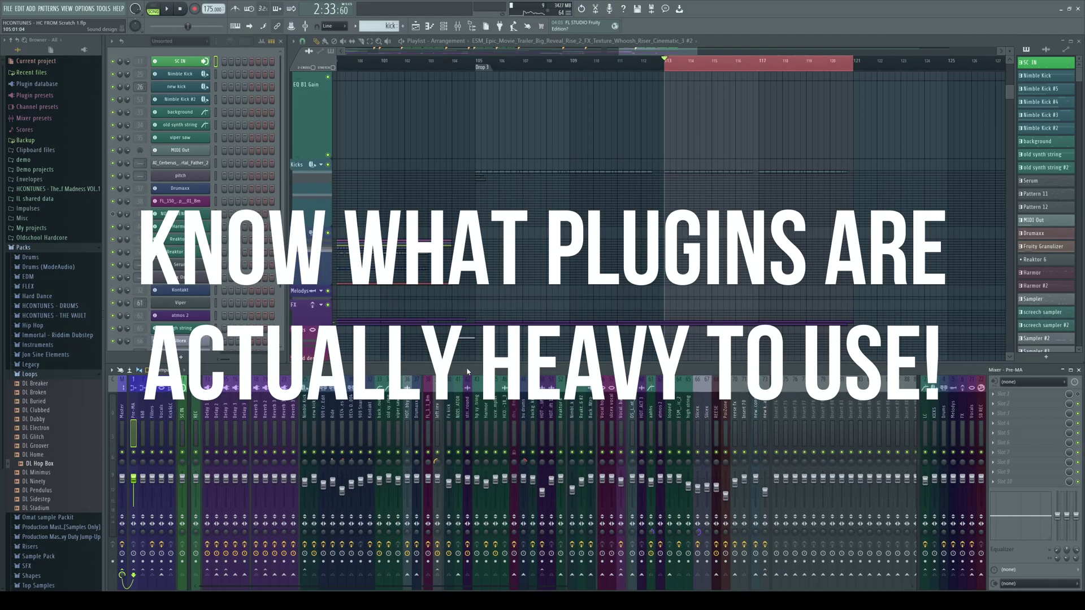
Step: Open the Plugin performance monitor, select top CPU user Toraverb 2, and freeze the readings
{"action": "scroll", "coordinate": [765, 204], "scroll_direction": "down", "scroll_amount": 1}
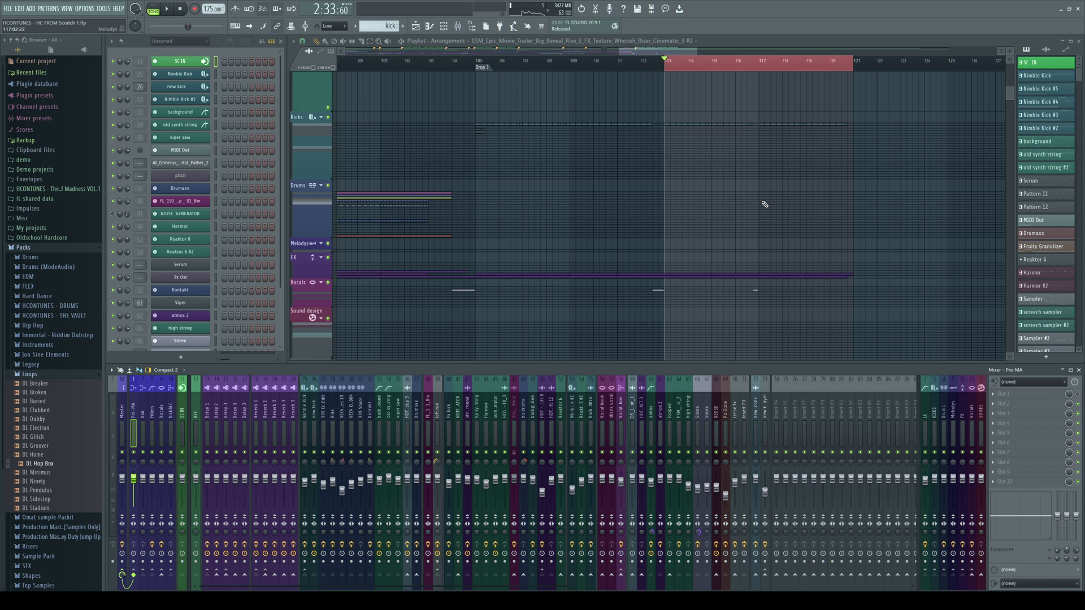
{"action": "scroll", "coordinate": [709, 97], "scroll_direction": "down", "scroll_amount": 4}
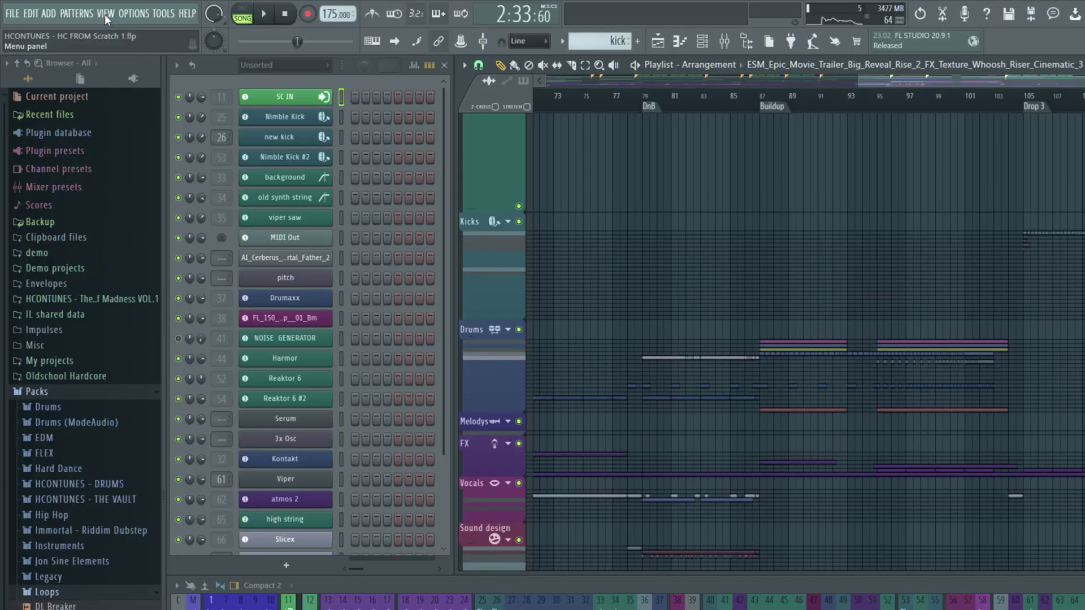
{"action": "left_click", "coordinate": [104, 15]}
{"action": "left_click", "coordinate": [152, 198]}
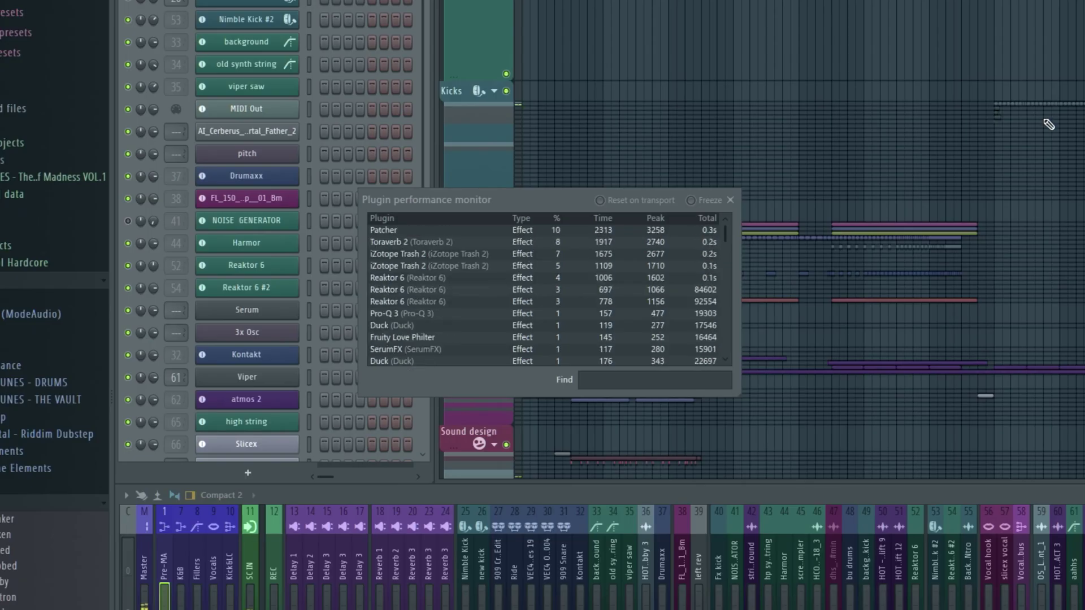
{"action": "left_click", "coordinate": [435, 232]}
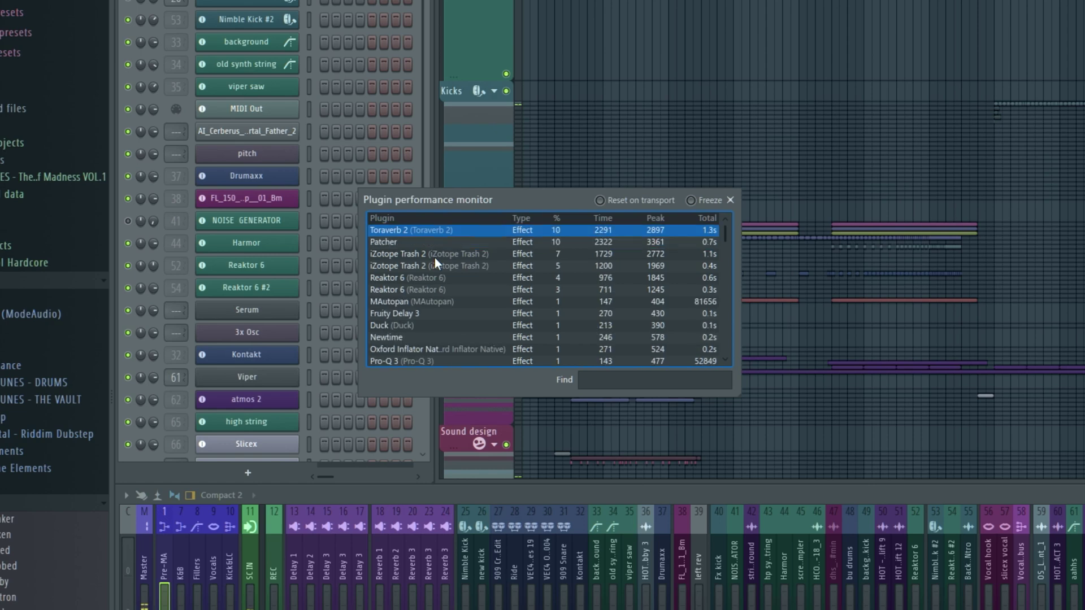
{"action": "left_click", "coordinate": [703, 202]}
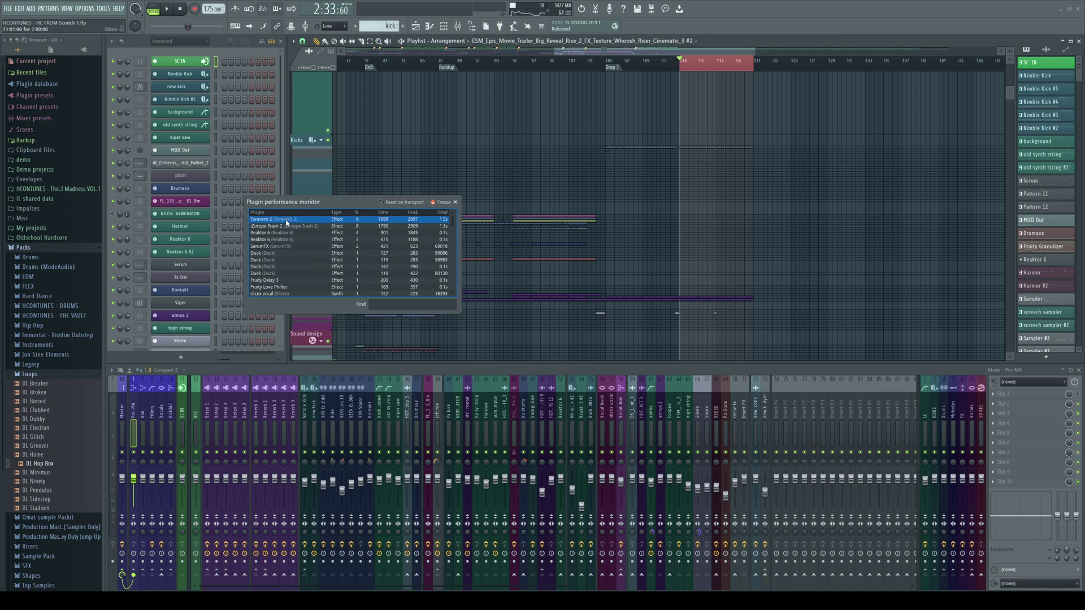
Step: Open Toraverb 2 from the monitor, start playback, and select the string background clips from bar 113 to 121
{"action": "double_click", "coordinate": [252, 220]}
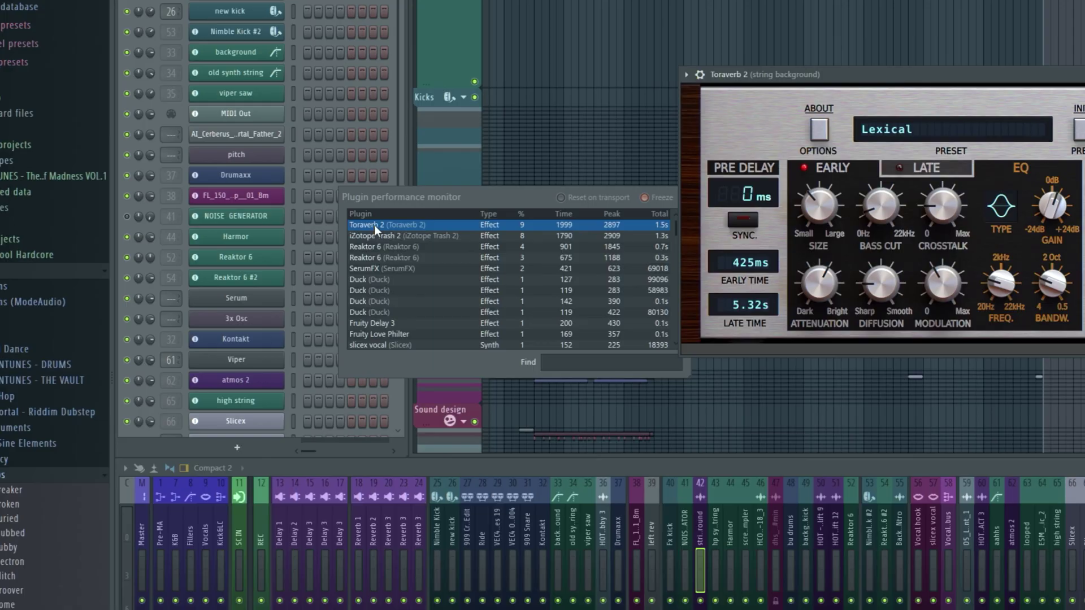
{"action": "left_click_drag", "start_coordinate": [805, 81], "coordinate": [877, 84]}
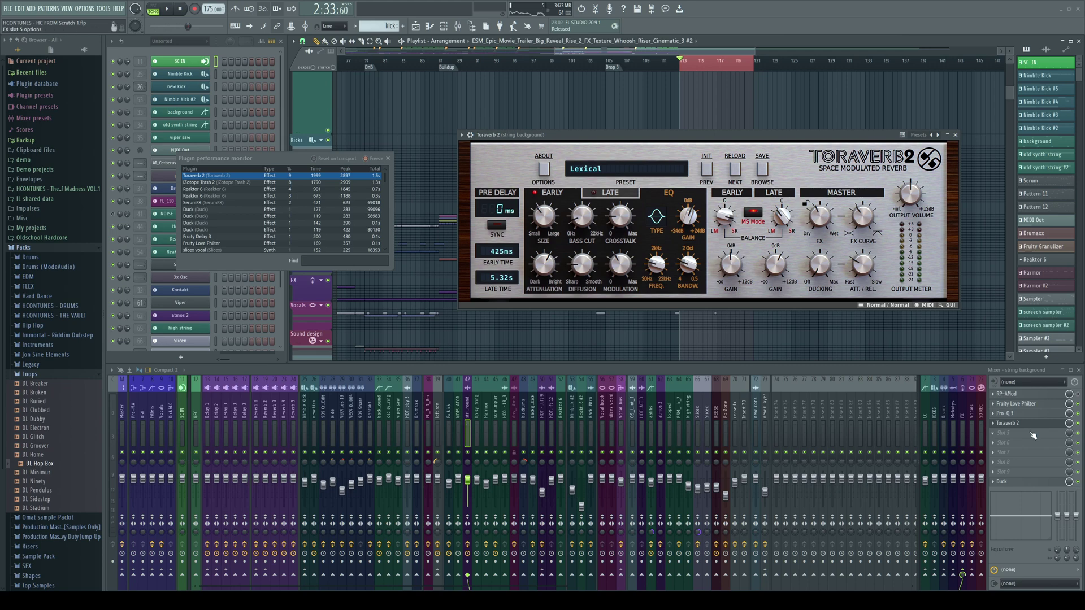
{"action": "key", "text": "space"}
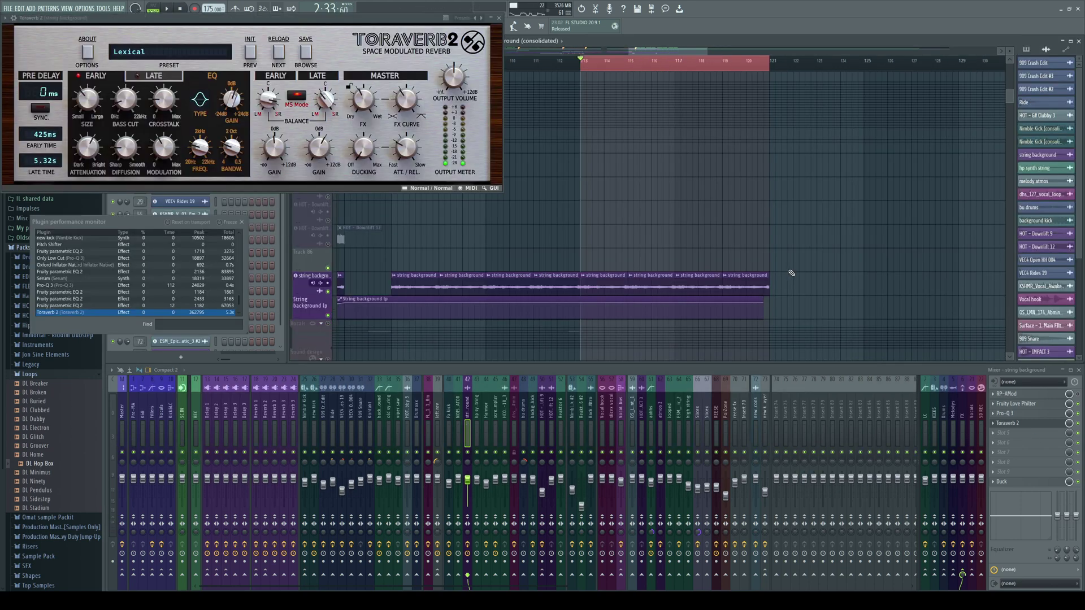
{"action": "left_click_drag", "start_coordinate": [828, 247], "coordinate": [599, 274]}
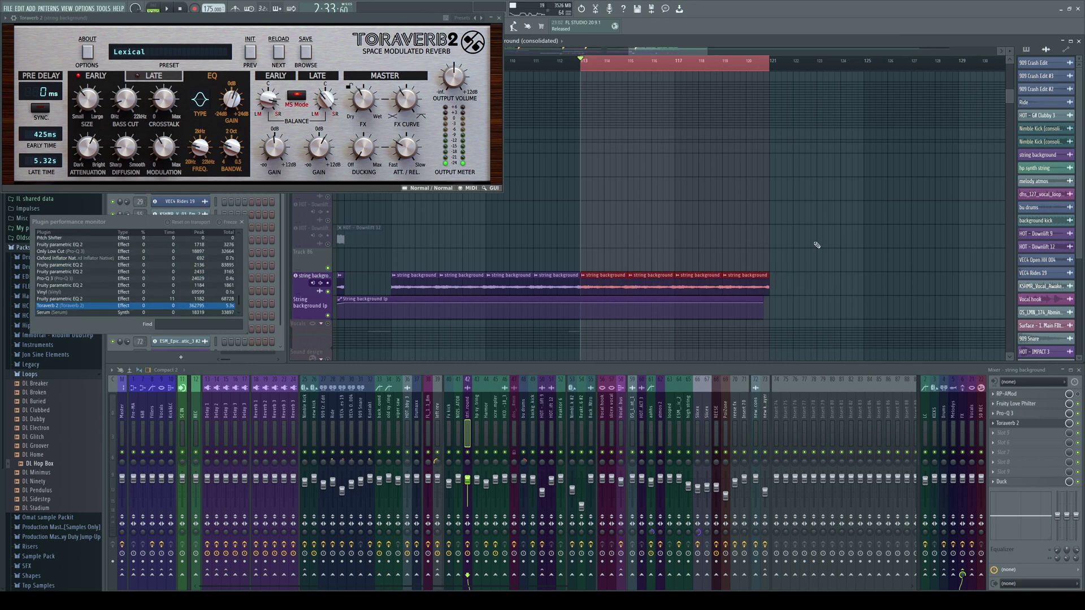
Step: Consolidate the selected string background clips with Ctrl+Alt+C and start the render
{"action": "key", "text": "ctrl+alt+c"}
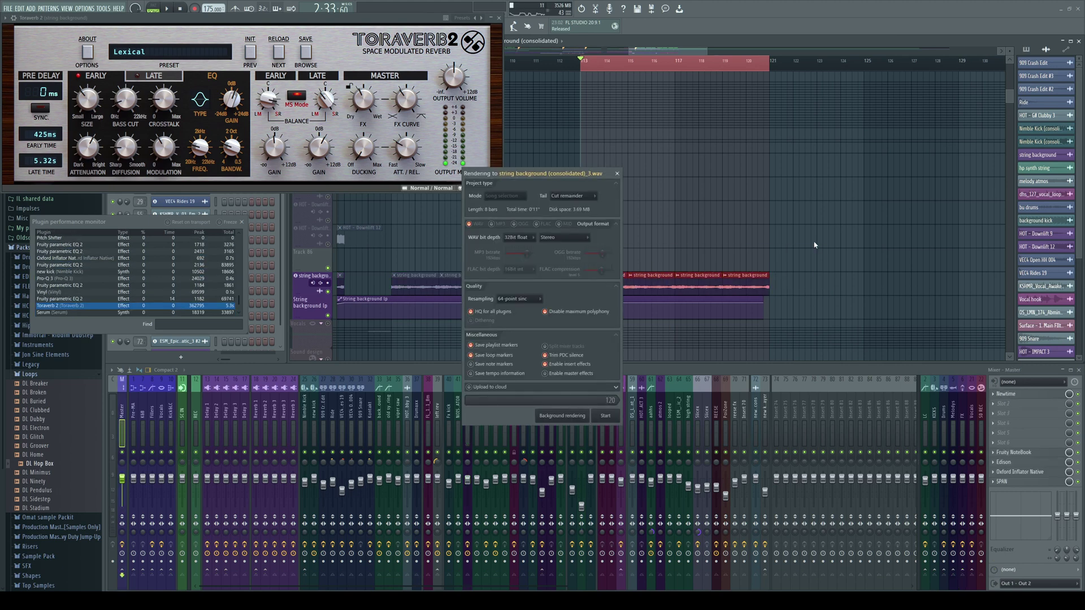
{"action": "key", "text": "Return"}
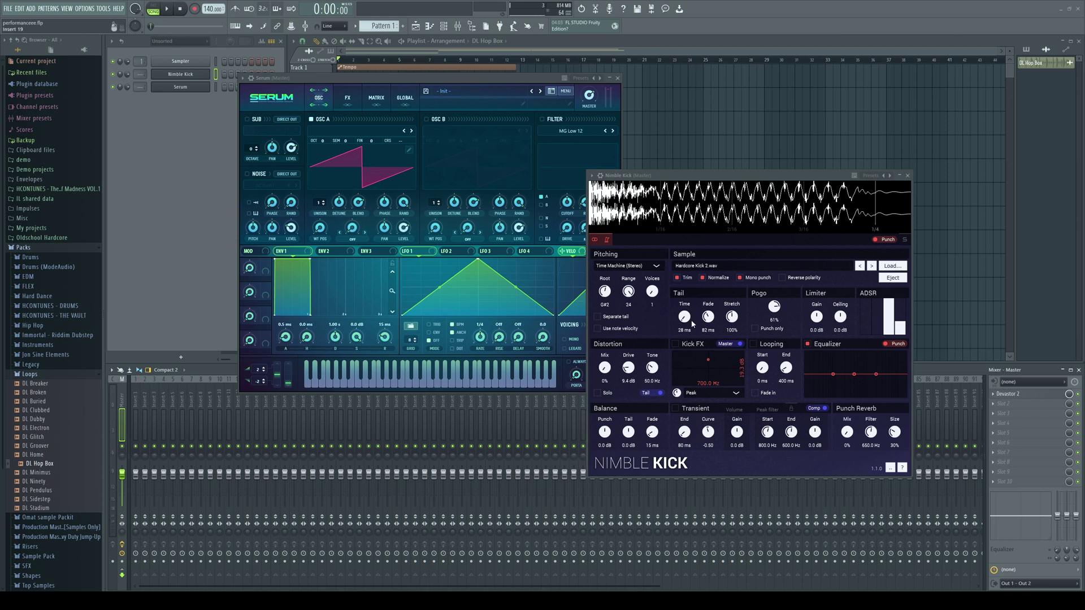
Step: Go to the General settings page and tick Detach all plugins
{"action": "left_click", "coordinate": [698, 47]}
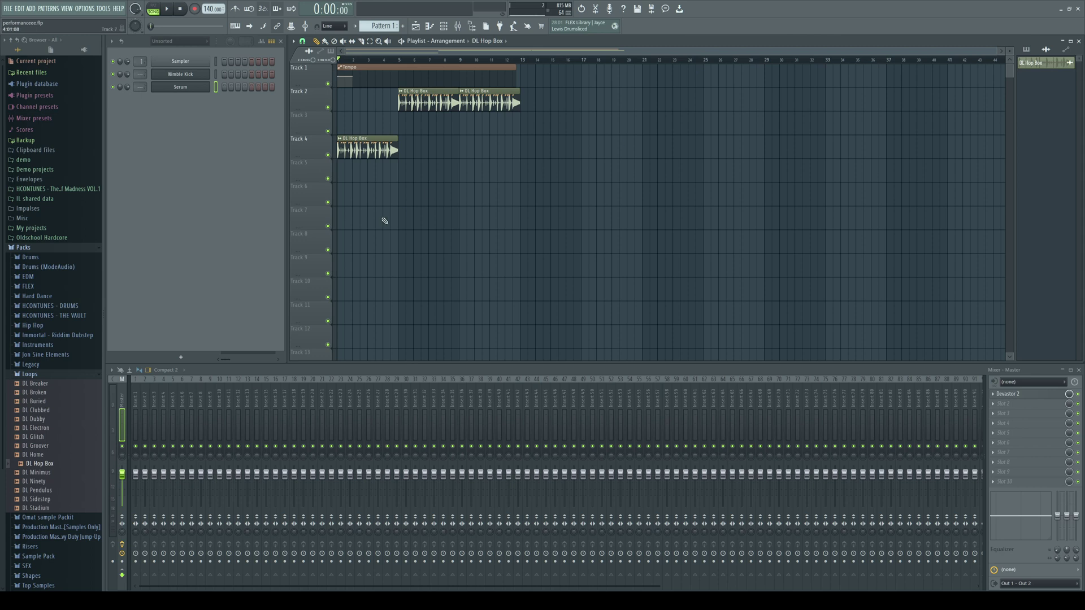
{"action": "left_click", "coordinate": [85, 8]}
{"action": "left_click", "coordinate": [92, 37]}
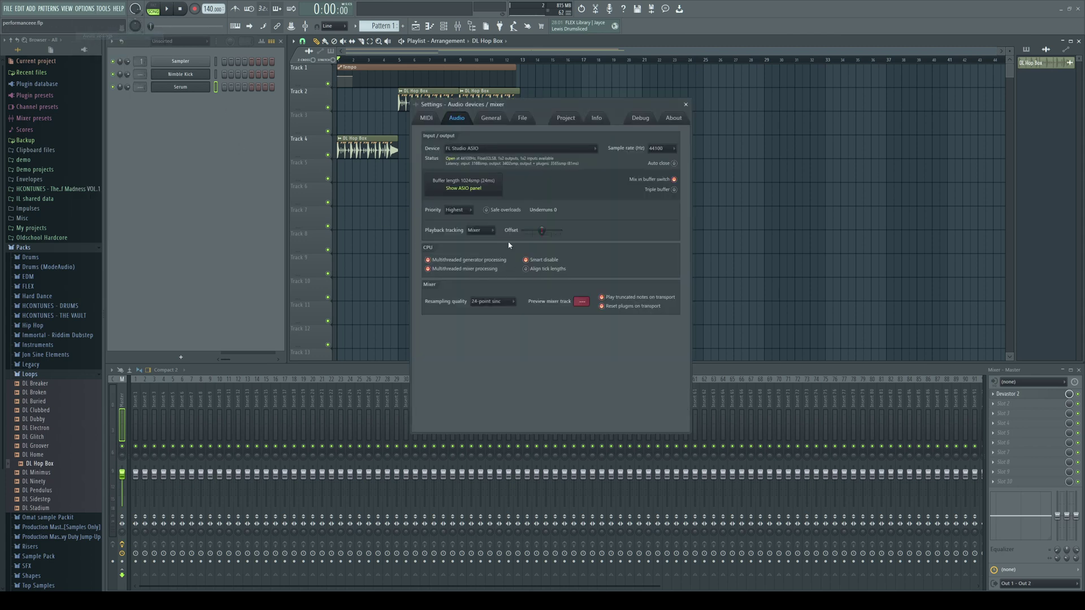
{"action": "left_click", "coordinate": [491, 118]}
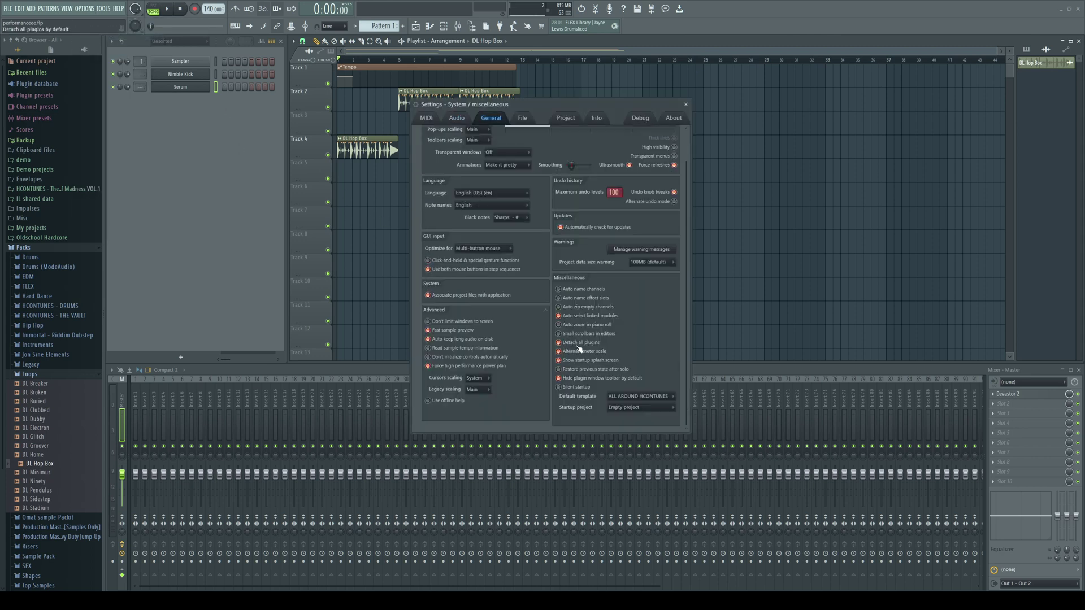
Step: Close Settings and rearrange the Serum and Nimble Kick plugin windows
{"action": "left_click", "coordinate": [686, 105]}
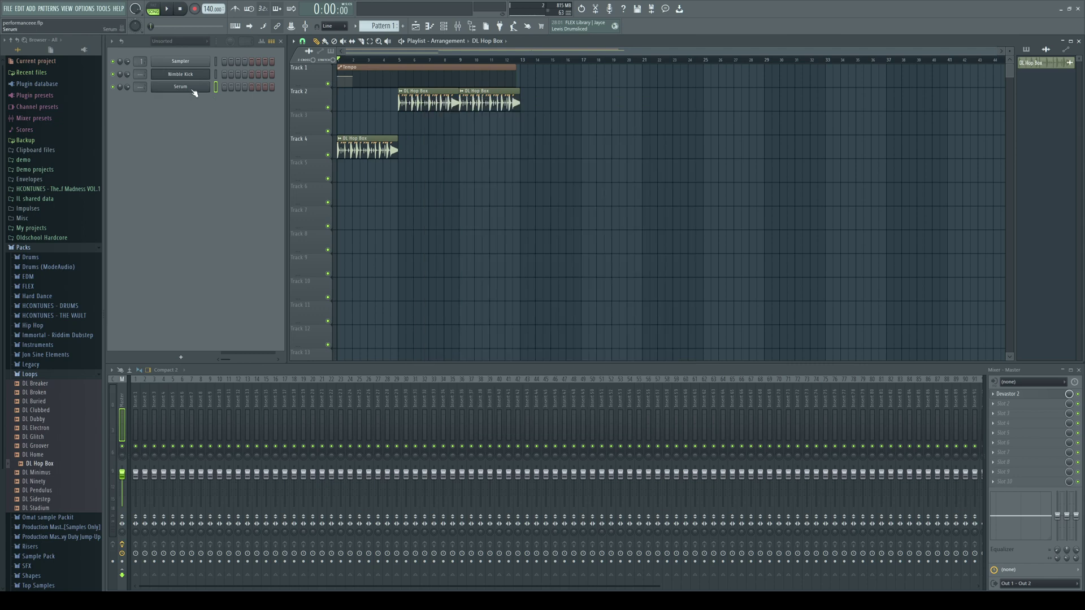
{"action": "left_click", "coordinate": [181, 74]}
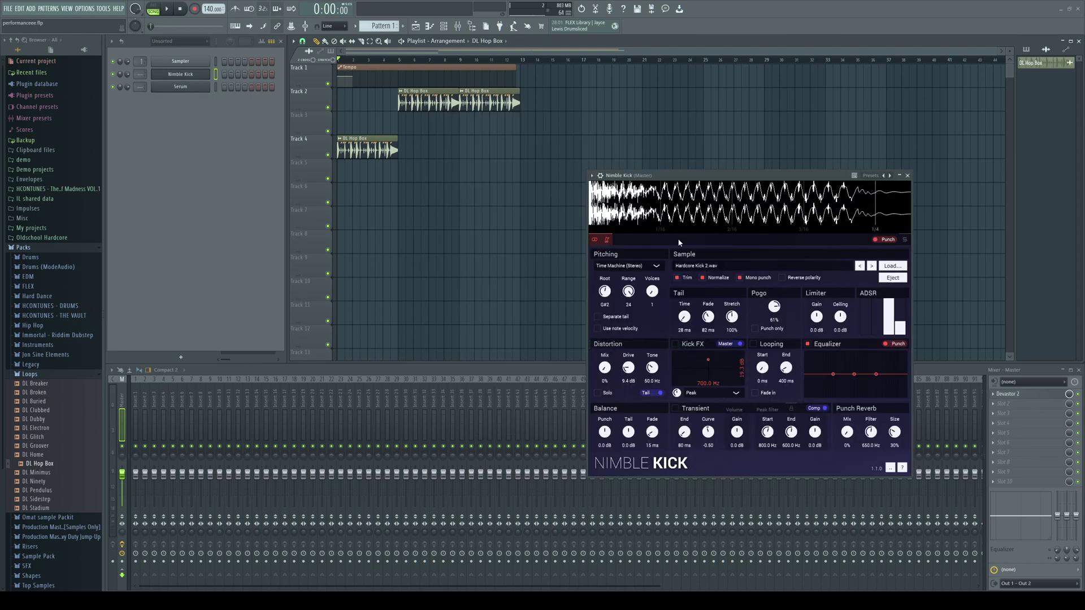
{"action": "left_click", "coordinate": [908, 176]}
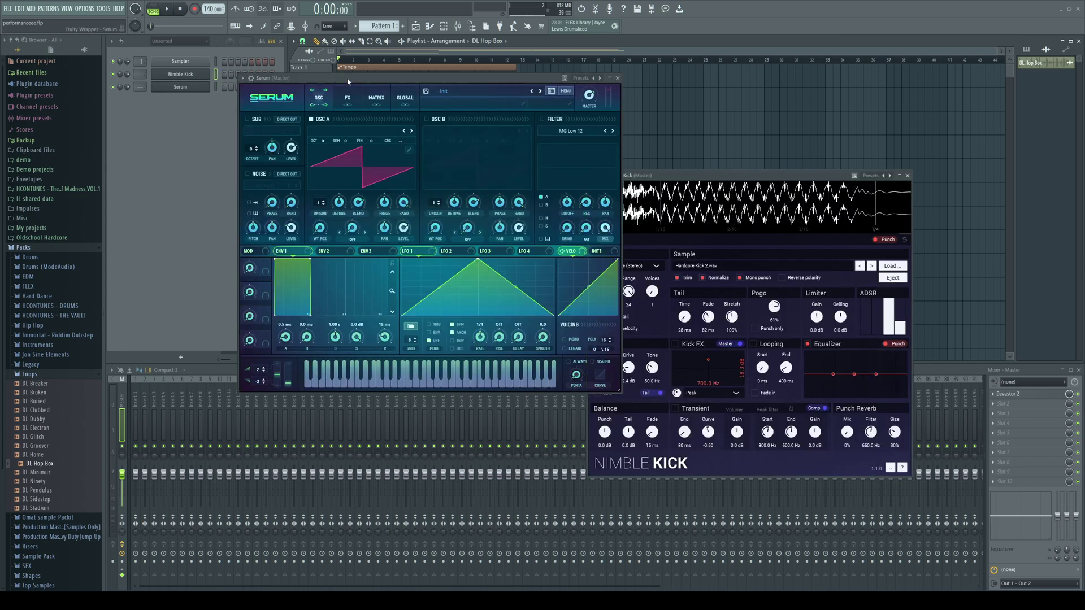
{"action": "left_click_drag", "start_coordinate": [318, 88], "coordinate": [226, 108]}
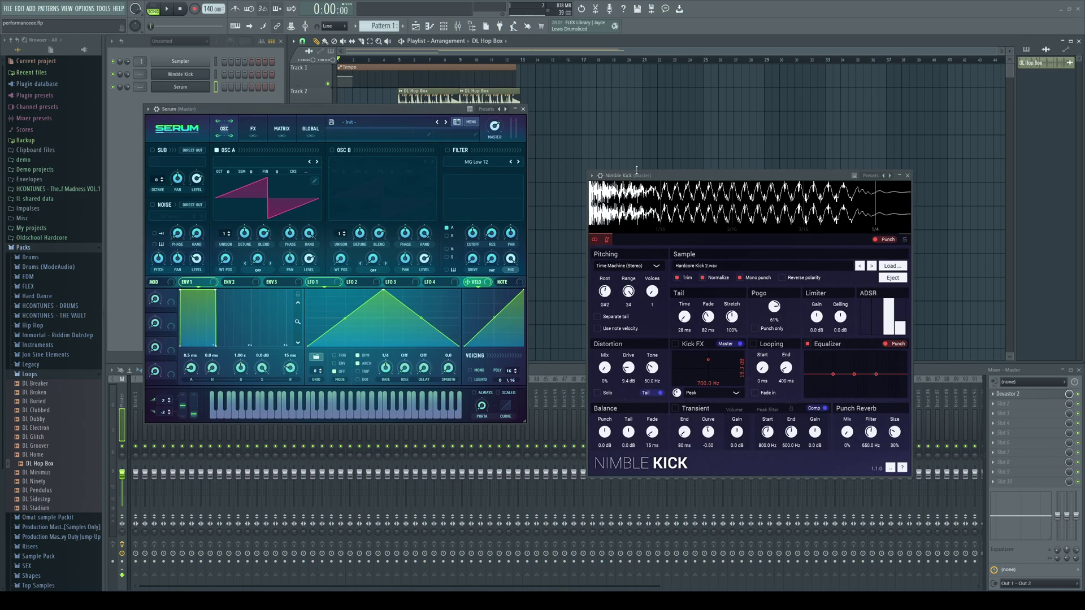
{"action": "left_click_drag", "start_coordinate": [634, 177], "coordinate": [652, 157]}
{"action": "left_click_drag", "start_coordinate": [348, 135], "coordinate": [339, 162]}
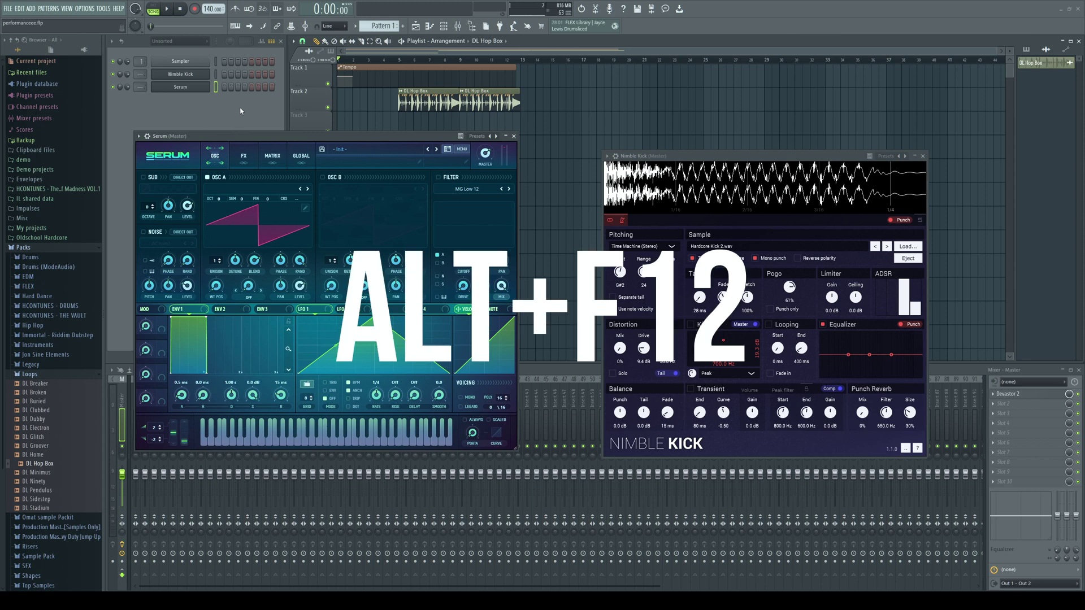
Step: Close all plugin windows with Alt+F12 and show the Tools > Macros smart-disable switch
{"action": "key", "text": "alt+F12"}
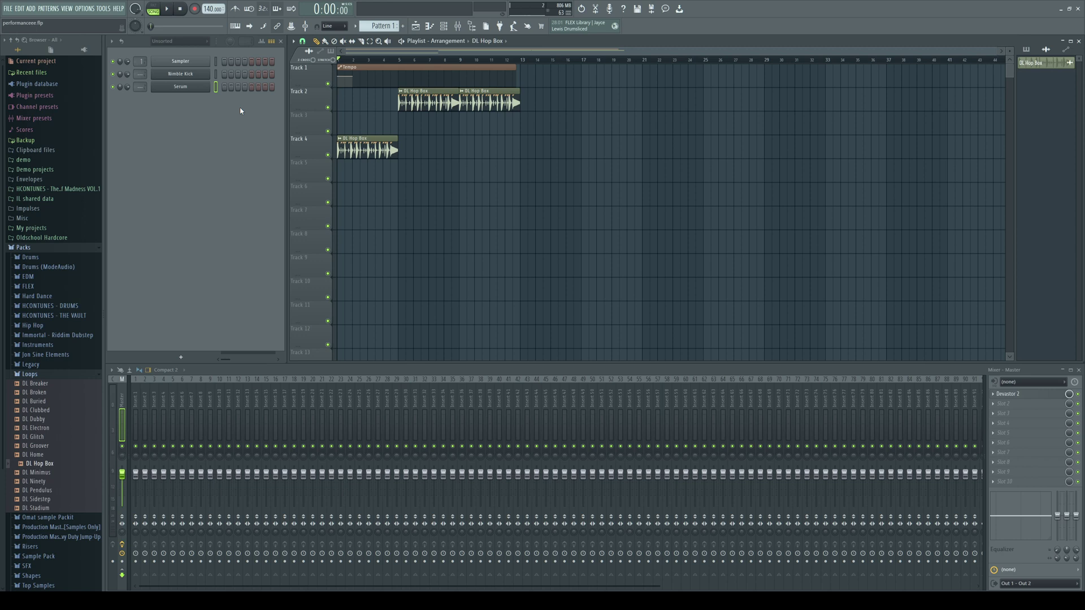
{"action": "left_click", "coordinate": [103, 9]}
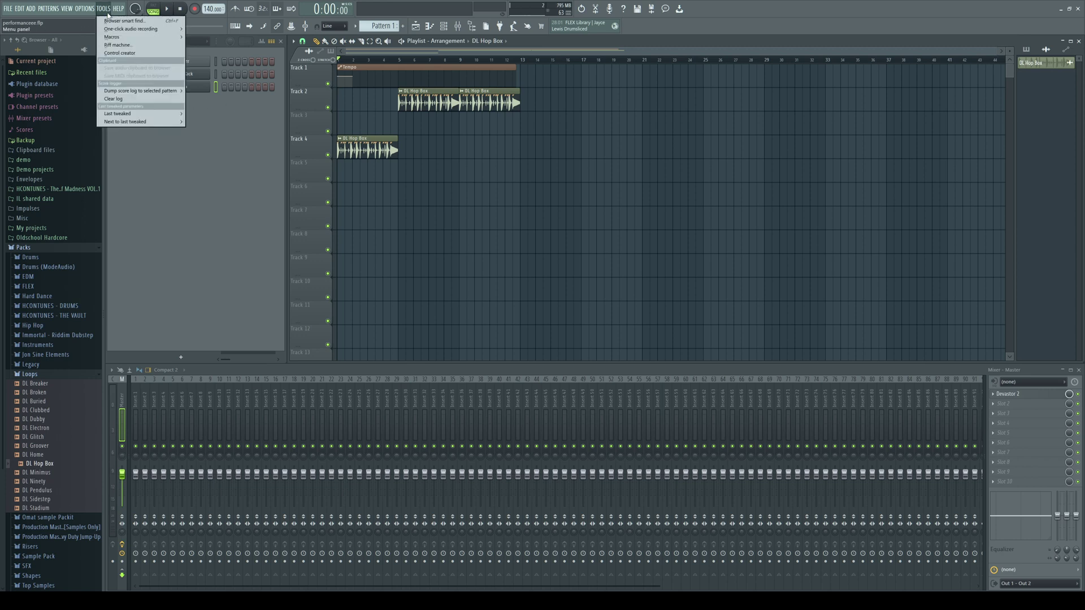
{"action": "mouse_move", "coordinate": [112, 36]}
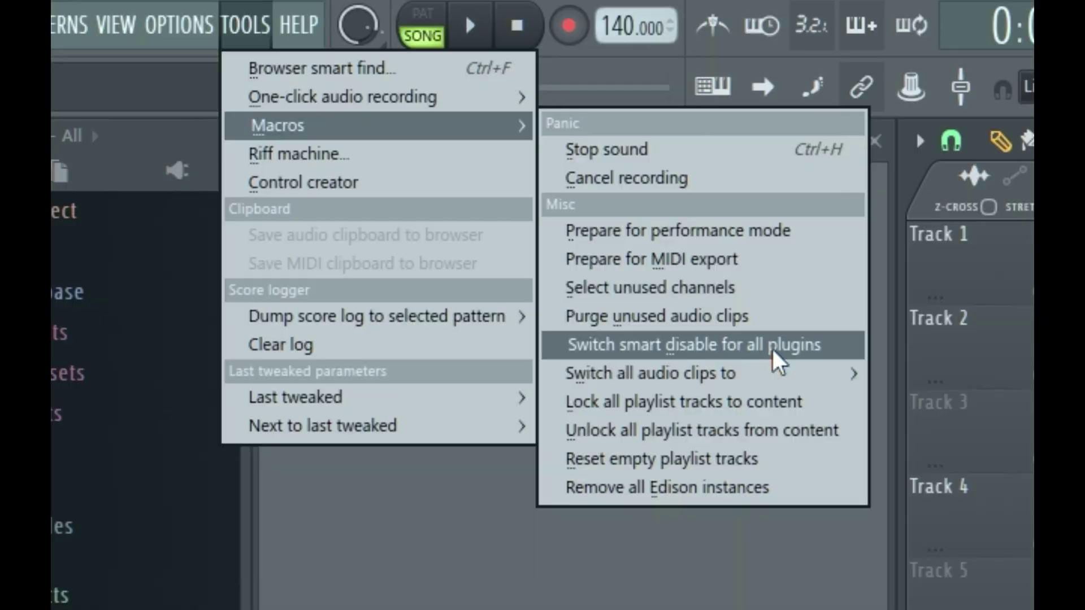